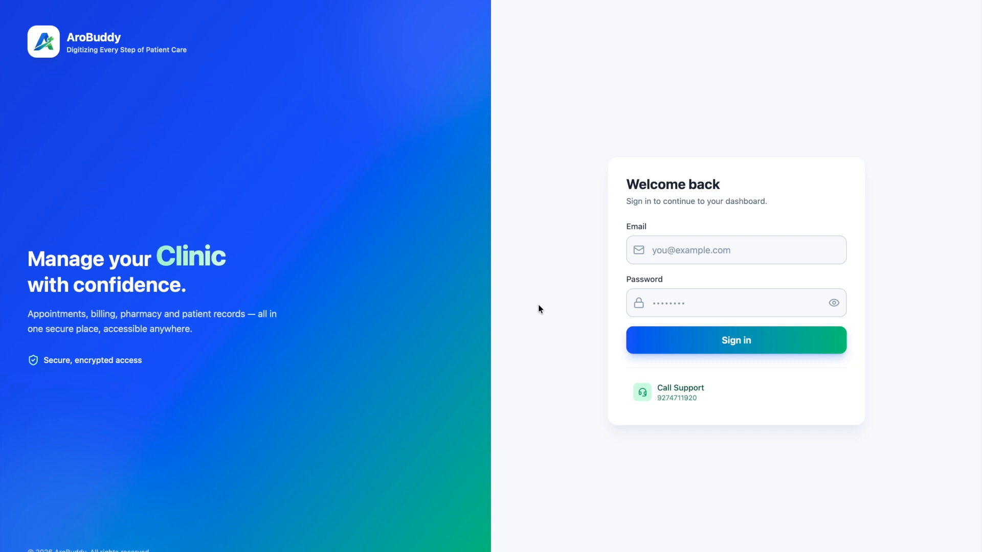
Step: Sign in to AroBuddy with the saved login credentials
{"action": "left_click", "coordinate": [687, 250]}
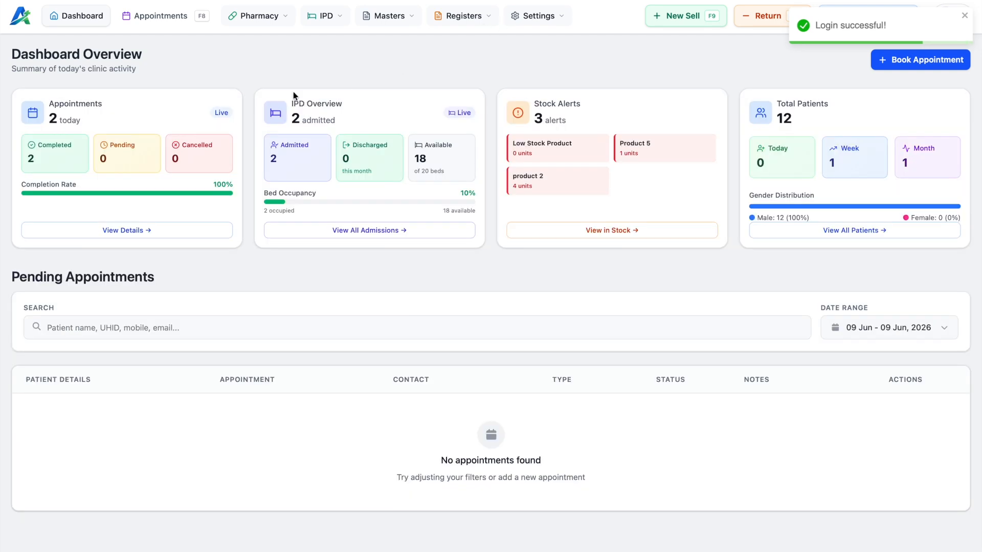
Step: Go to Pharmacy > Purchase to see Dist2's details and its invoices
{"action": "left_click", "coordinate": [266, 19]}
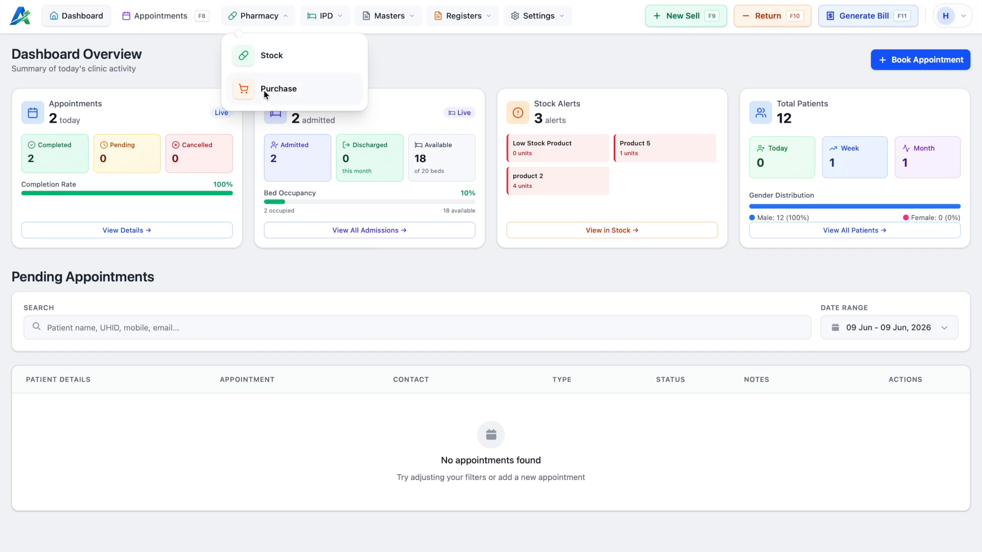
{"action": "left_click", "coordinate": [283, 90]}
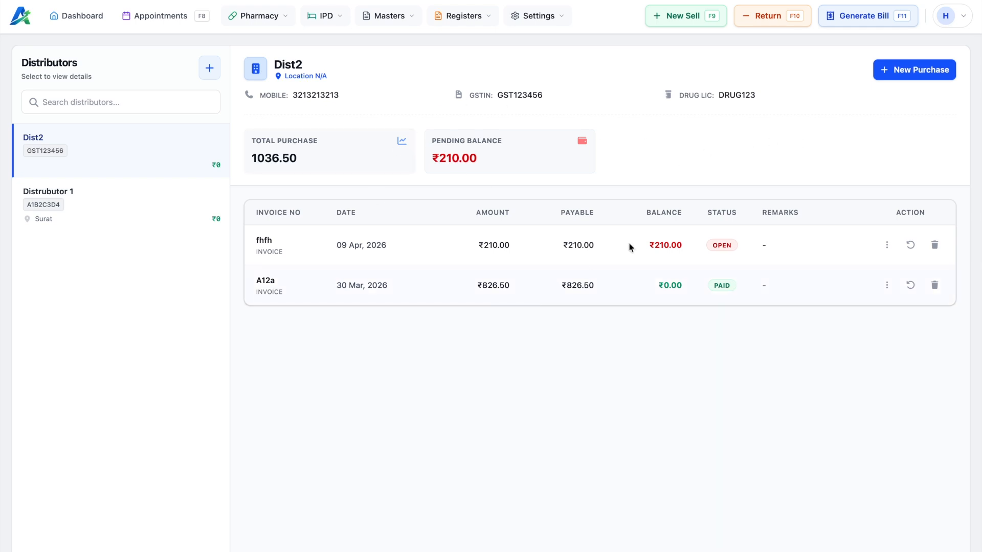
Step: Start a New Purchase with type Invoice, after trying Delivery Challan, and open the distributor chooser
{"action": "left_click", "coordinate": [926, 74]}
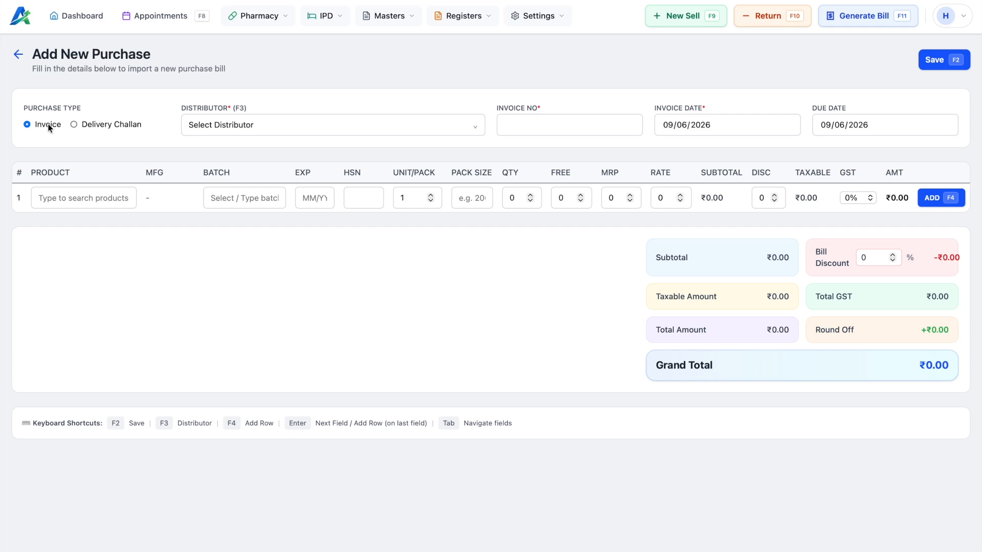
{"action": "left_click", "coordinate": [74, 125]}
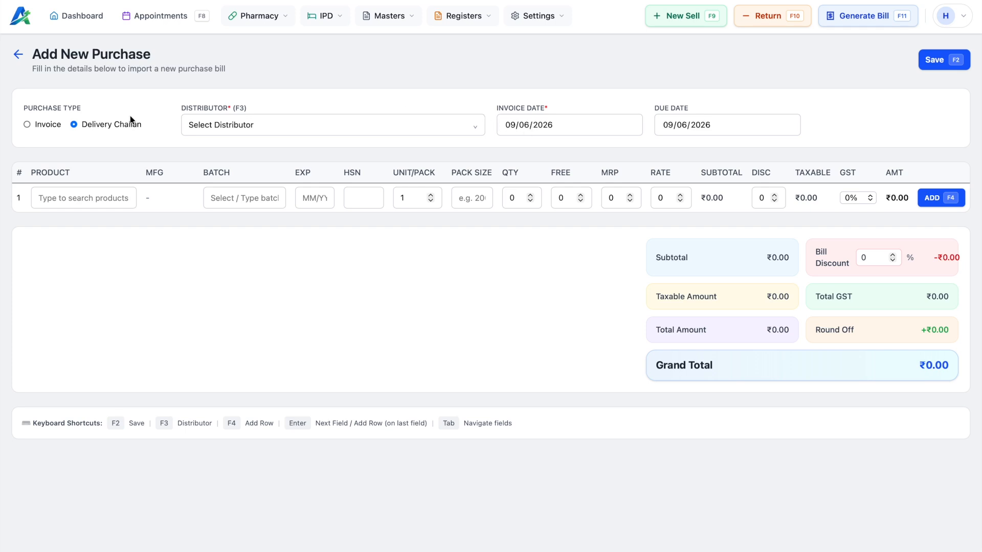
{"action": "left_click", "coordinate": [42, 125]}
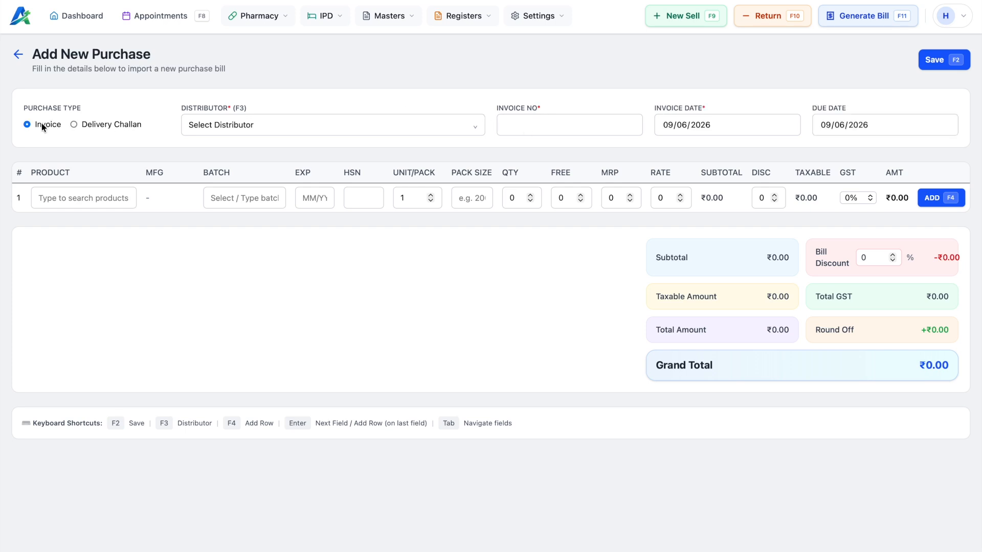
{"action": "left_click", "coordinate": [275, 124]}
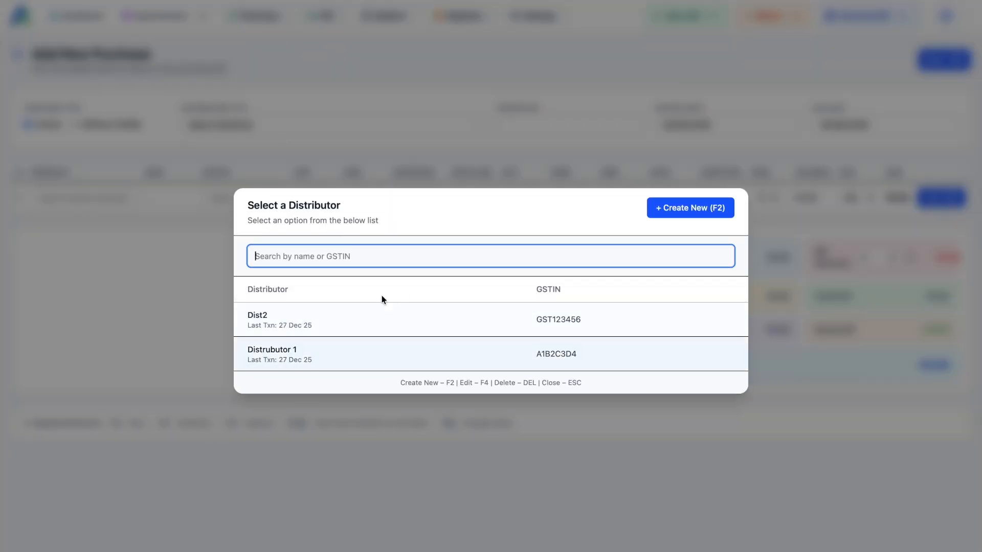
Step: Open the Add New Distributor form, close it, then reopen it
{"action": "left_click", "coordinate": [691, 210]}
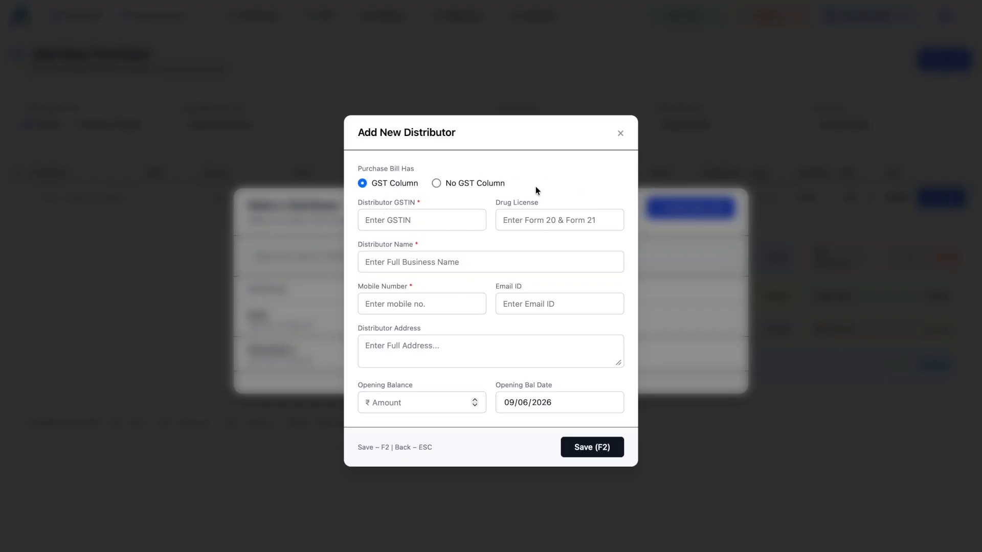
{"action": "left_click", "coordinate": [620, 133]}
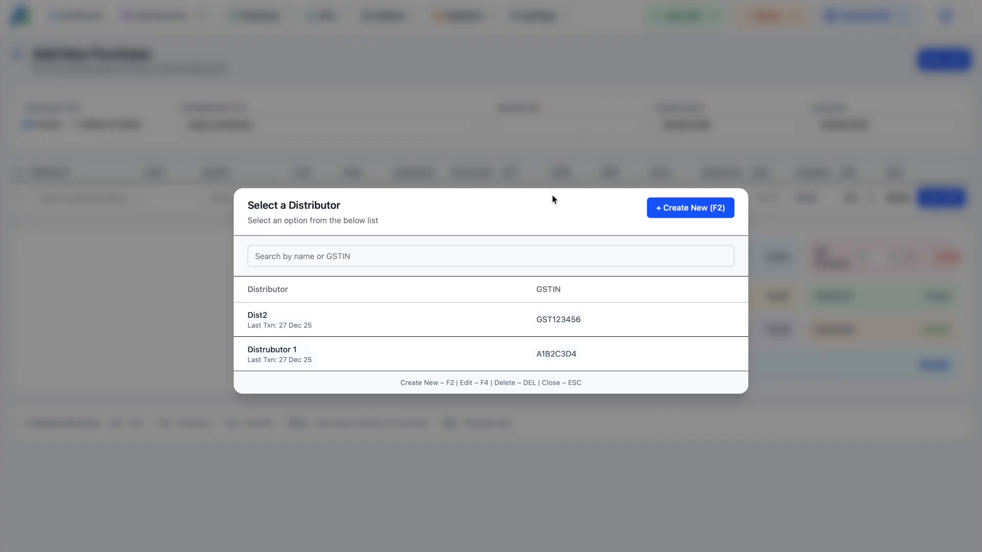
{"action": "left_click", "coordinate": [686, 210]}
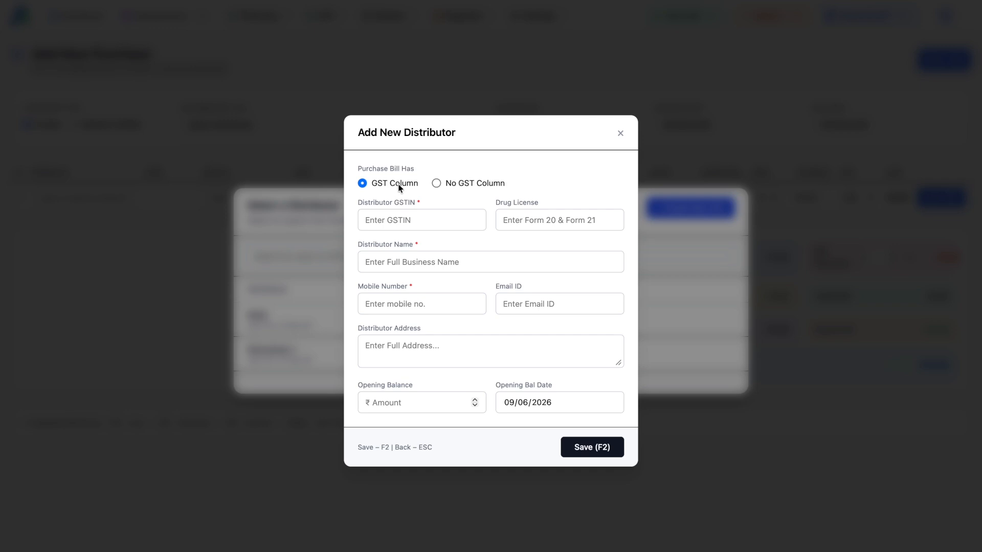
Step: Fill in Distributor 3 as a No GST Column distributor with a mobile number
{"action": "left_click", "coordinate": [436, 183]}
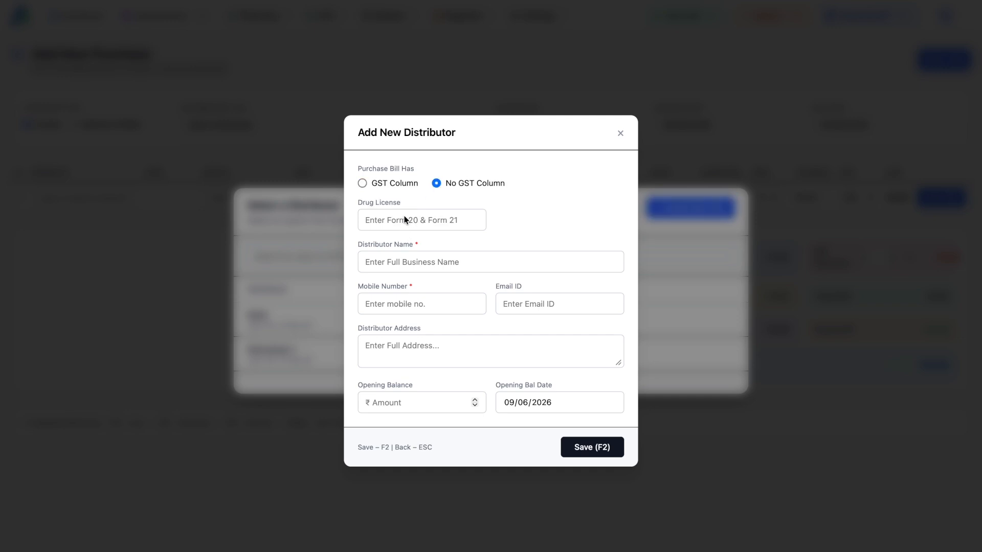
{"action": "left_click", "coordinate": [408, 262]}
{"action": "type", "text": "D"}
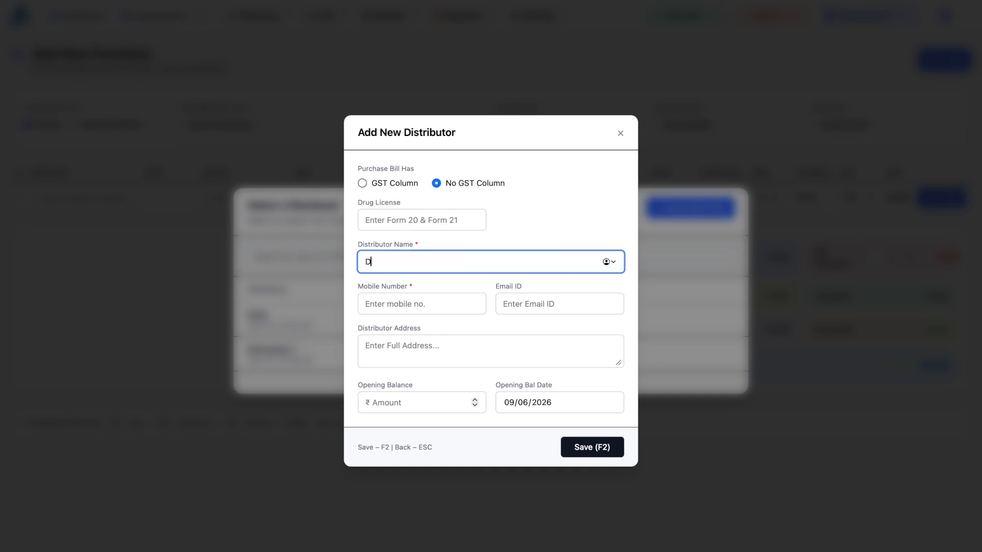
{"action": "type", "text": "istributor 3"}
{"action": "left_click", "coordinate": [400, 302]}
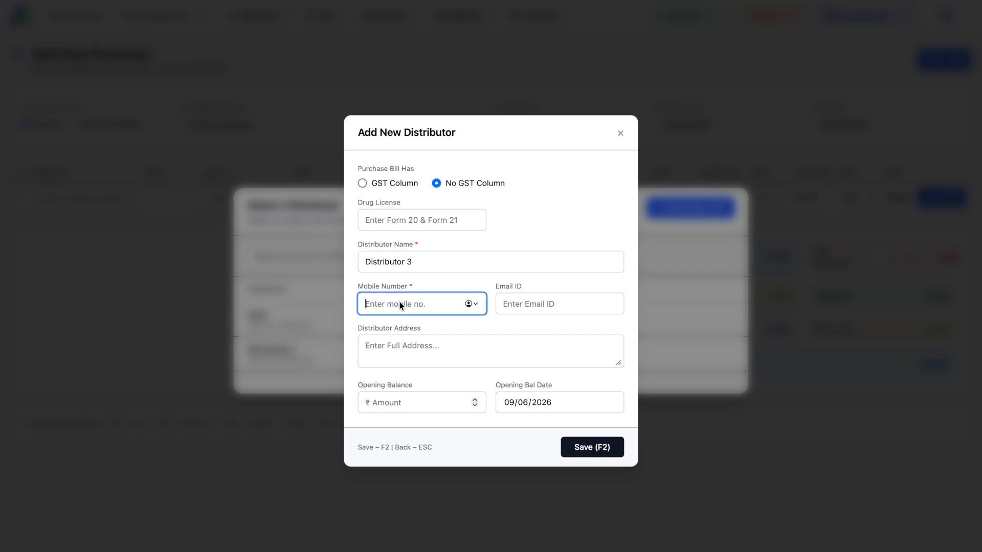
{"action": "type", "text": "999999999"}
{"action": "key", "text": "Tab"}
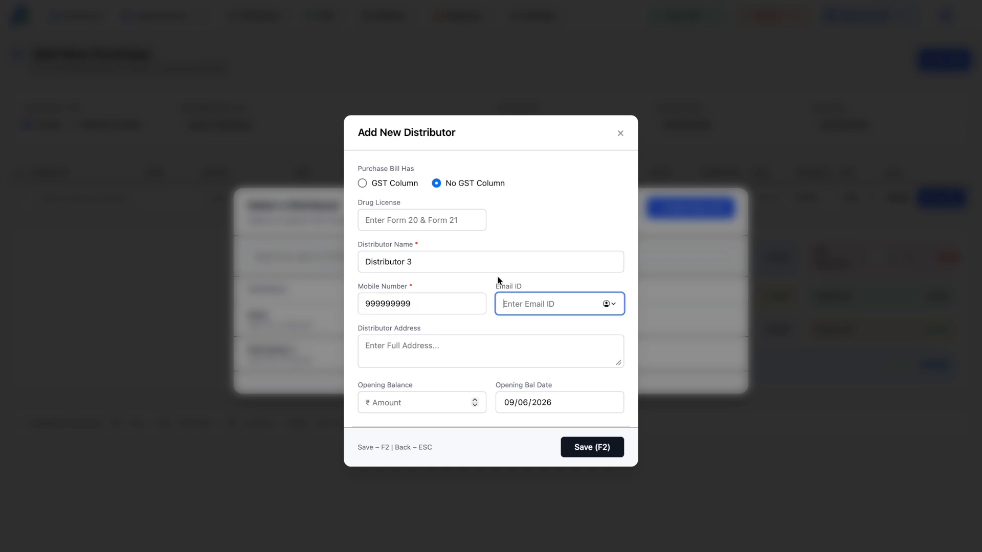
Step: Correct the mobile number to 10 digits and save Distributor 3
{"action": "left_click", "coordinate": [597, 450]}
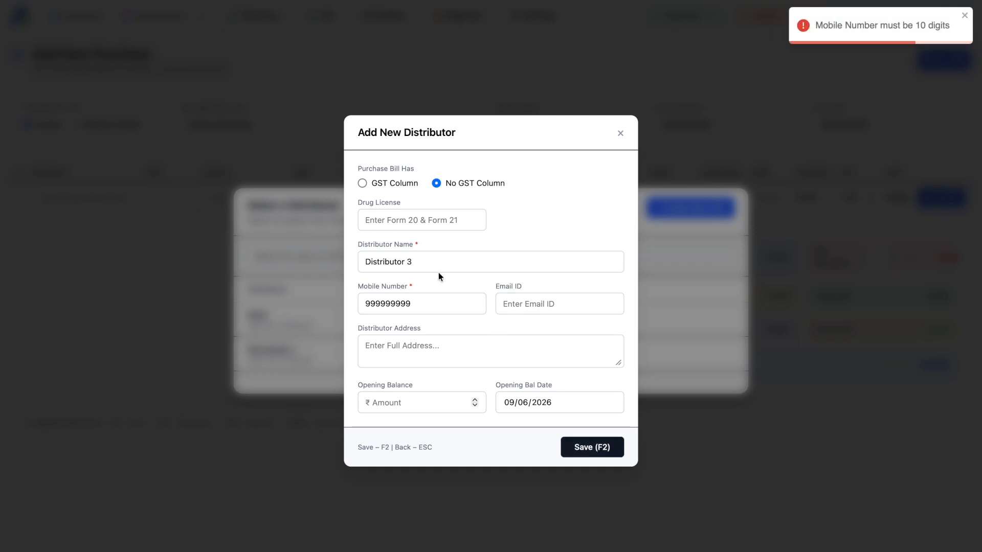
{"action": "double_click", "coordinate": [386, 303]}
{"action": "type", "text": "9999999999"}
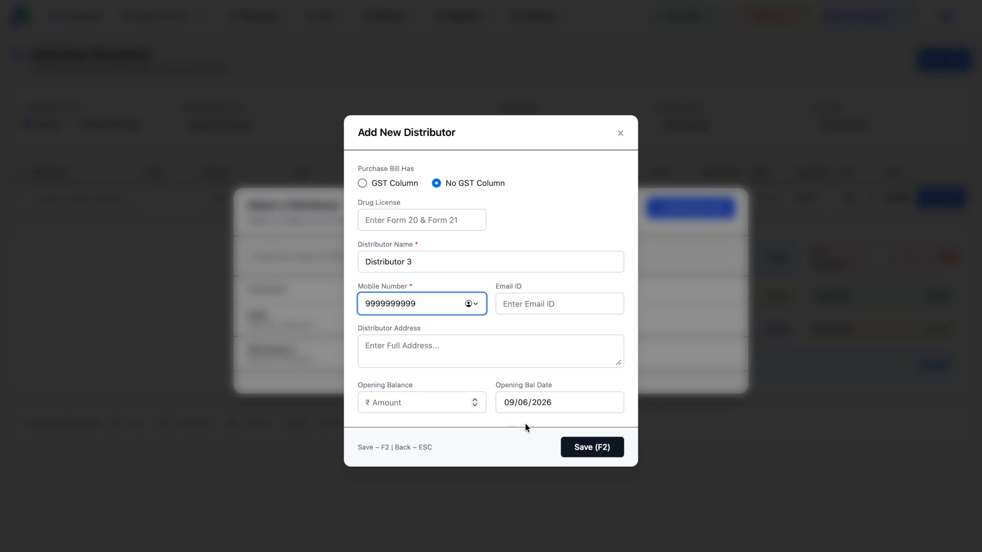
{"action": "left_click", "coordinate": [589, 447]}
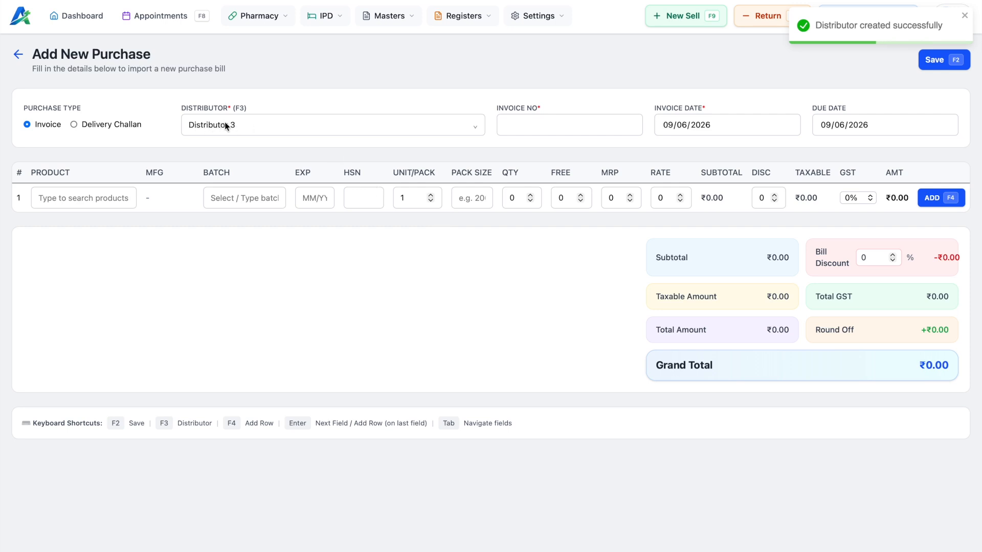
Step: Enter invoice number ABC003, keep invoice date 09/06/2026, and pick due date 15/06/2026
{"action": "left_click", "coordinate": [512, 128]}
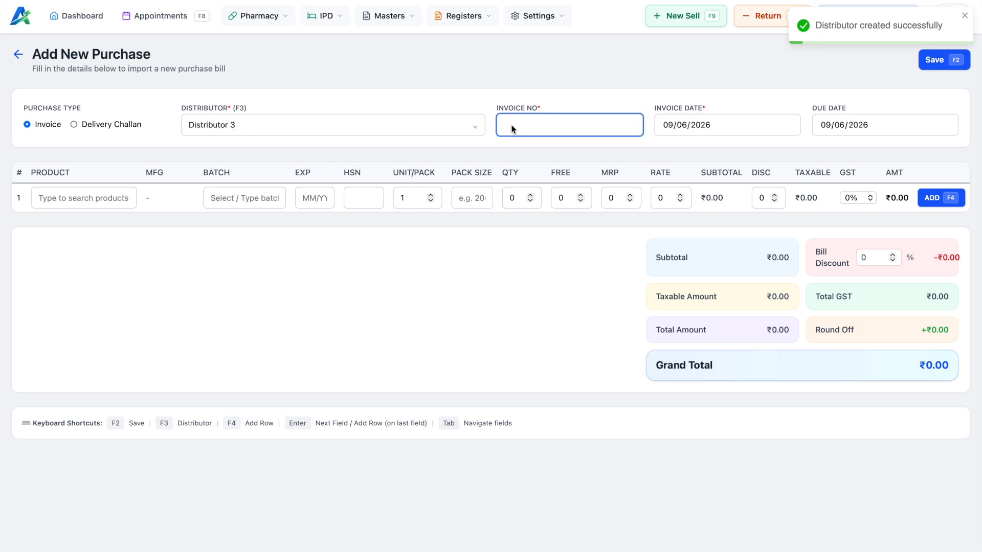
{"action": "type", "text": "ABC003"}
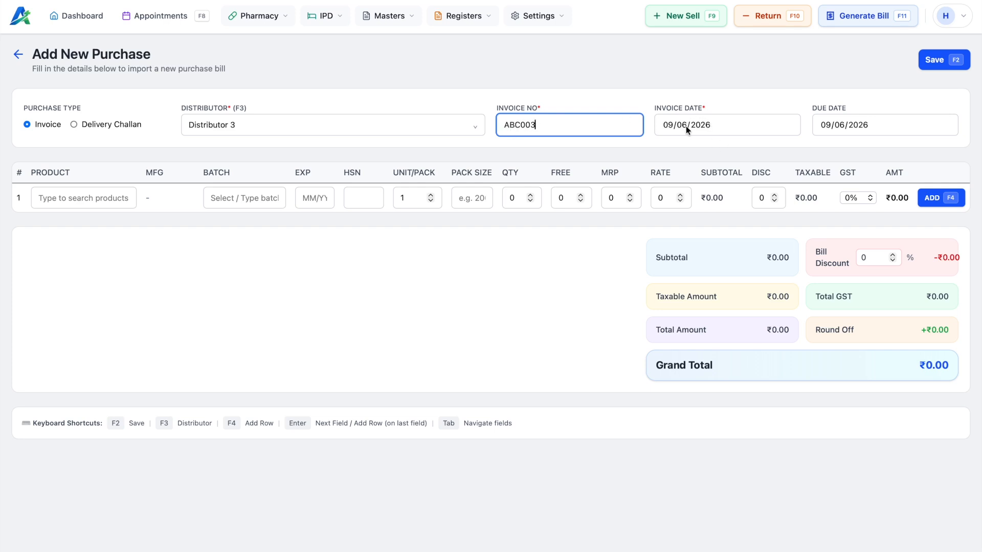
{"action": "left_click", "coordinate": [717, 131]}
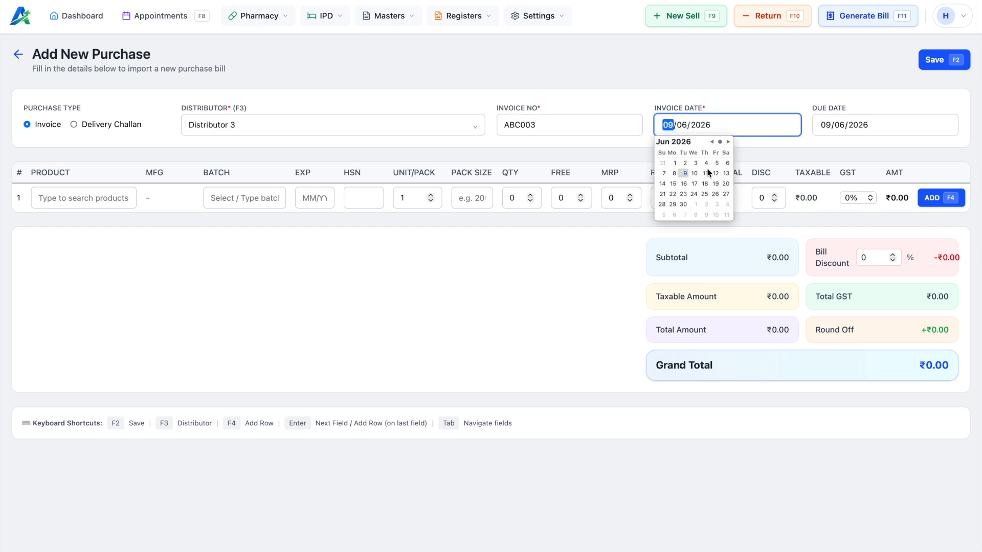
{"action": "left_click", "coordinate": [674, 174]}
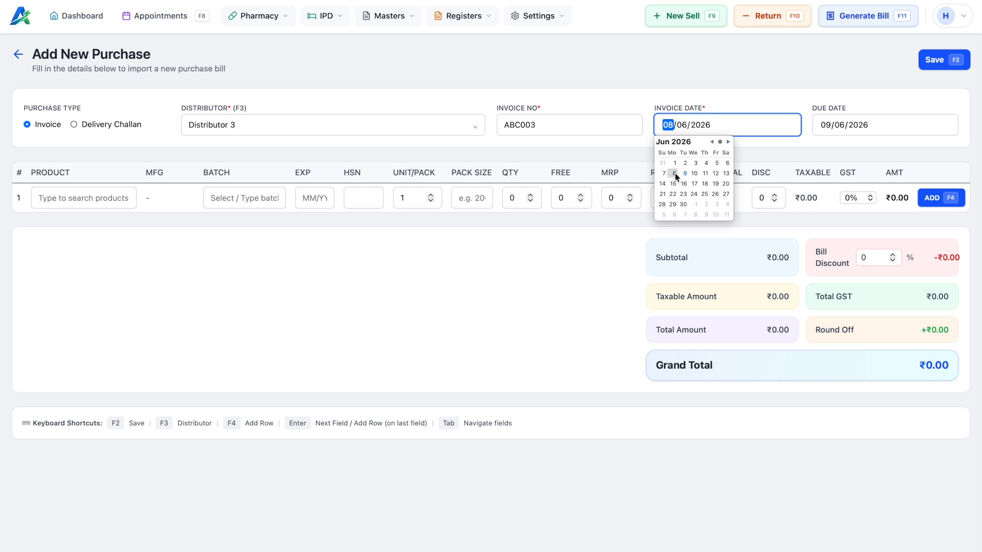
{"action": "left_click", "coordinate": [840, 126]}
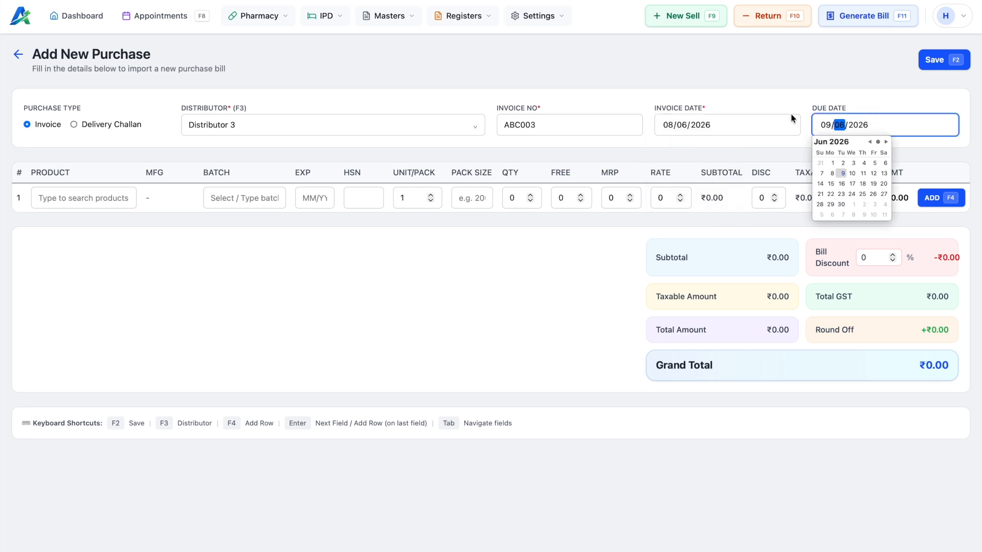
{"action": "left_click", "coordinate": [714, 127]}
{"action": "left_click", "coordinate": [686, 173]}
{"action": "key", "text": "Return"}
{"action": "left_click", "coordinate": [831, 183]}
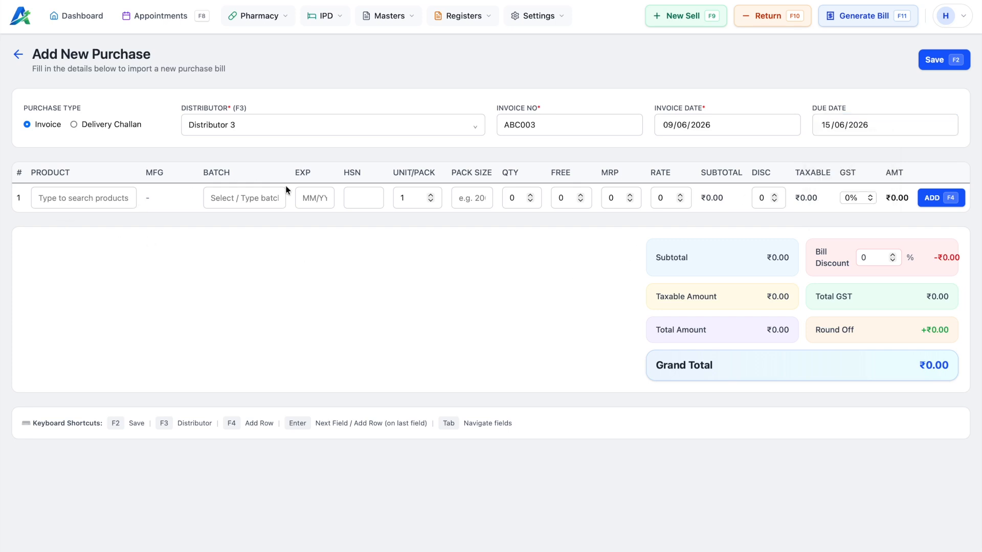
{"action": "left_click", "coordinate": [87, 197]}
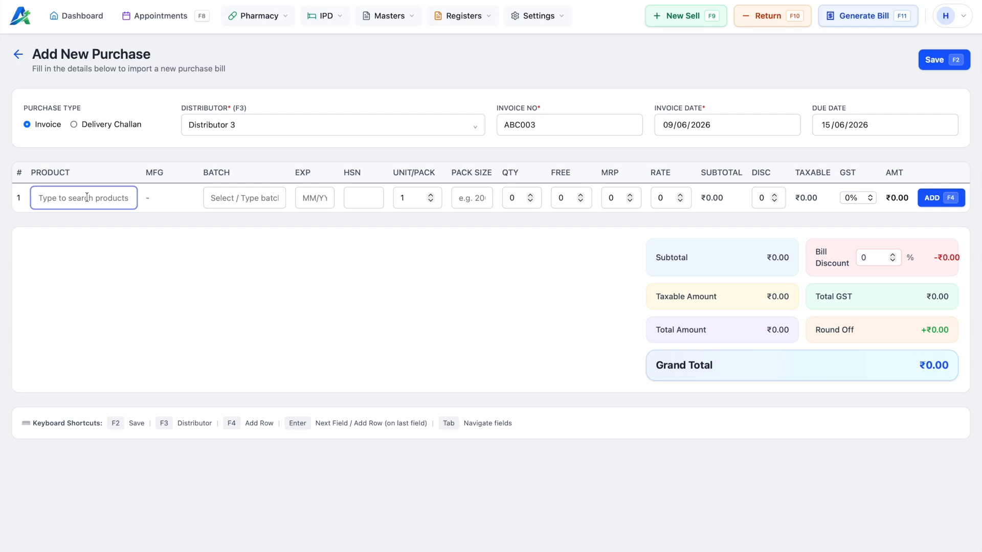
Step: Add Dolo as the first purchase line with batch B112
{"action": "type", "text": "Dolo"}
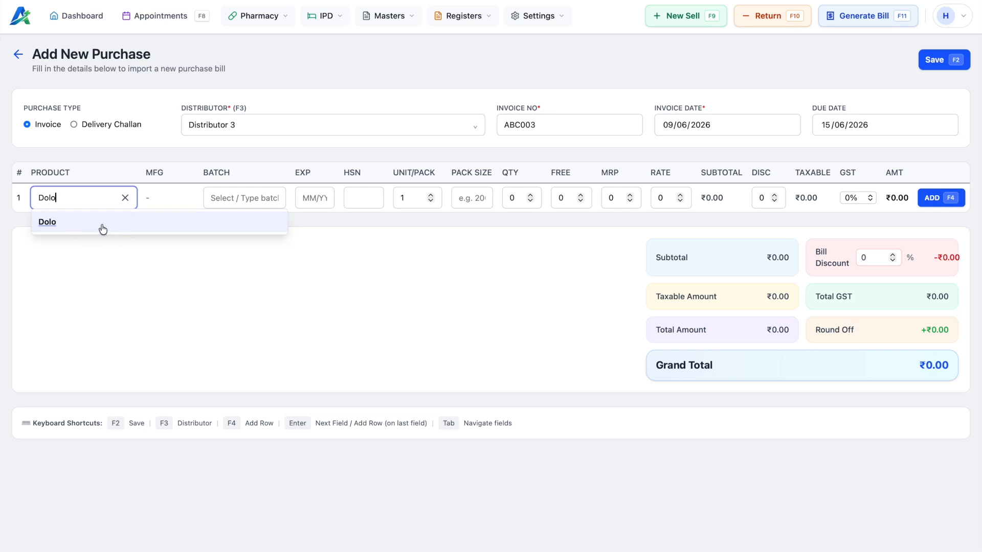
{"action": "left_click", "coordinate": [80, 228]}
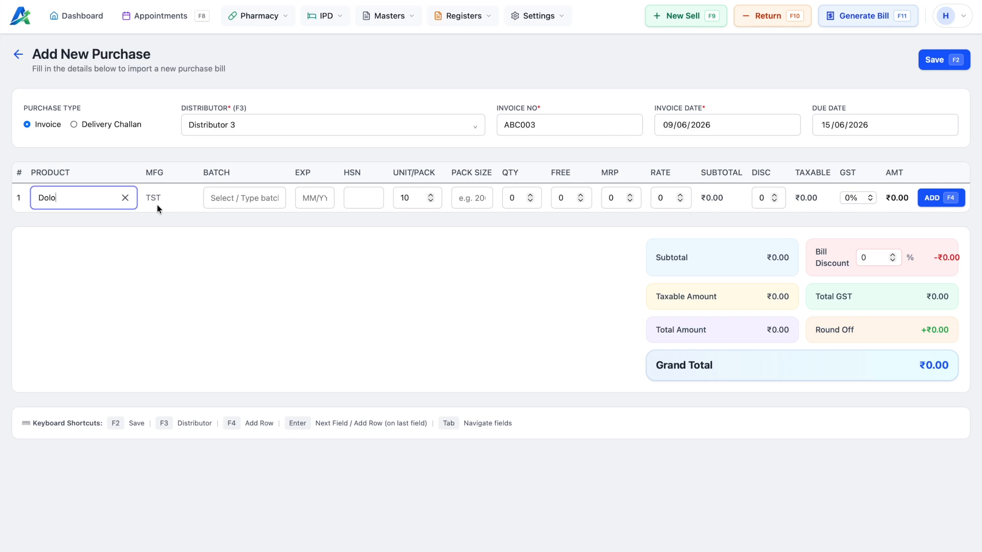
{"action": "left_click", "coordinate": [233, 196]}
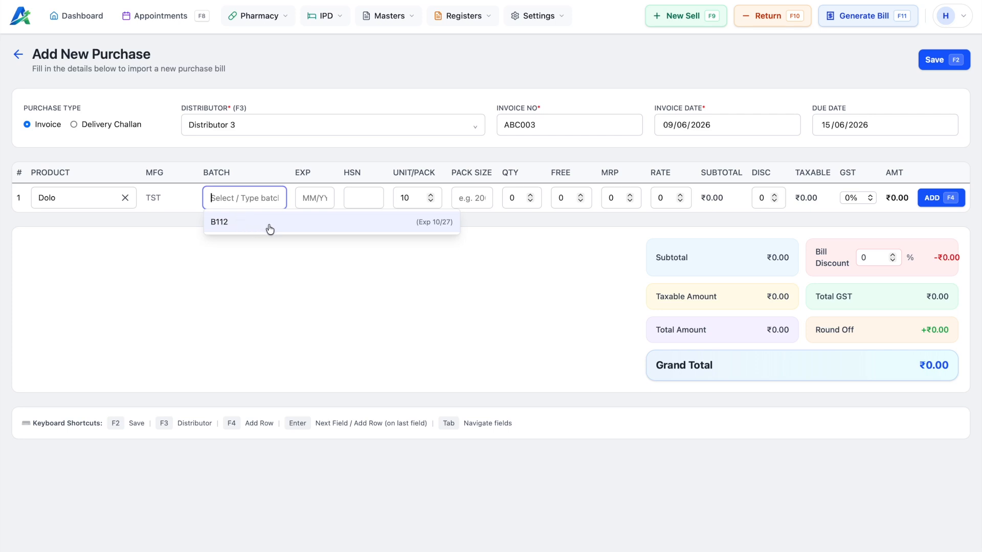
{"action": "type", "text": "B1134"}
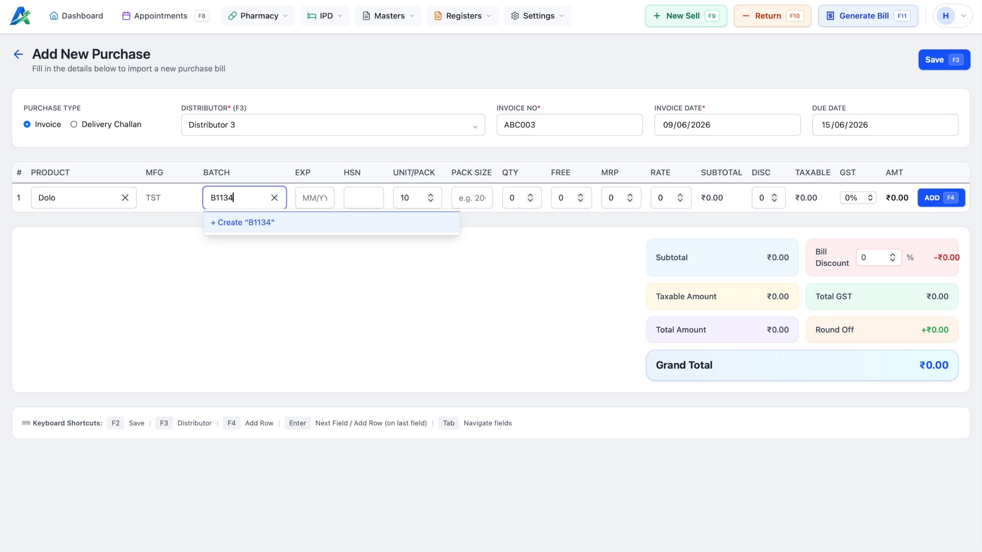
{"action": "key", "text": "BackSpace"}
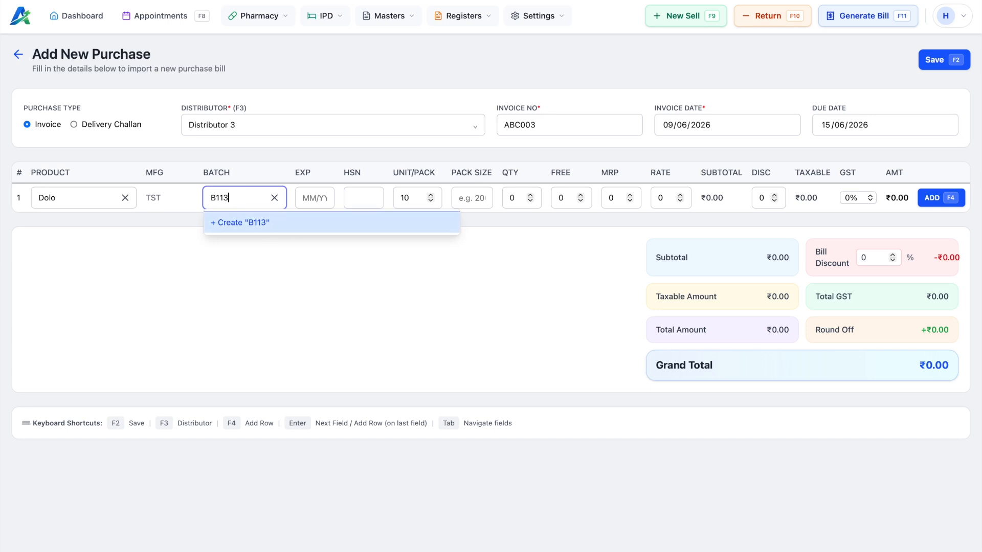
{"action": "key", "text": "BackSpace"}
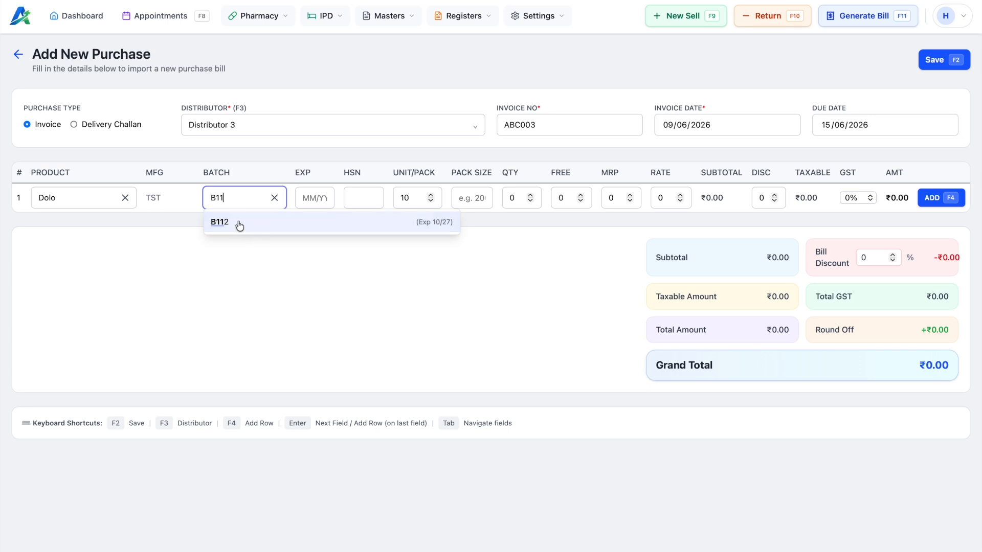
{"action": "left_click", "coordinate": [240, 226]}
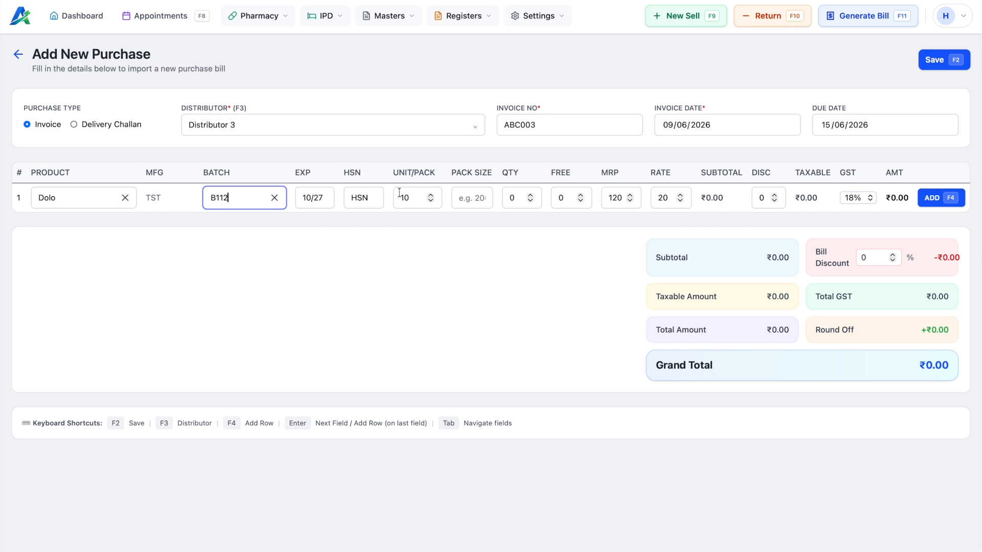
Step: Enter quantity 10 for the Dolo line and add it, opening a new row
{"action": "left_click", "coordinate": [512, 197]}
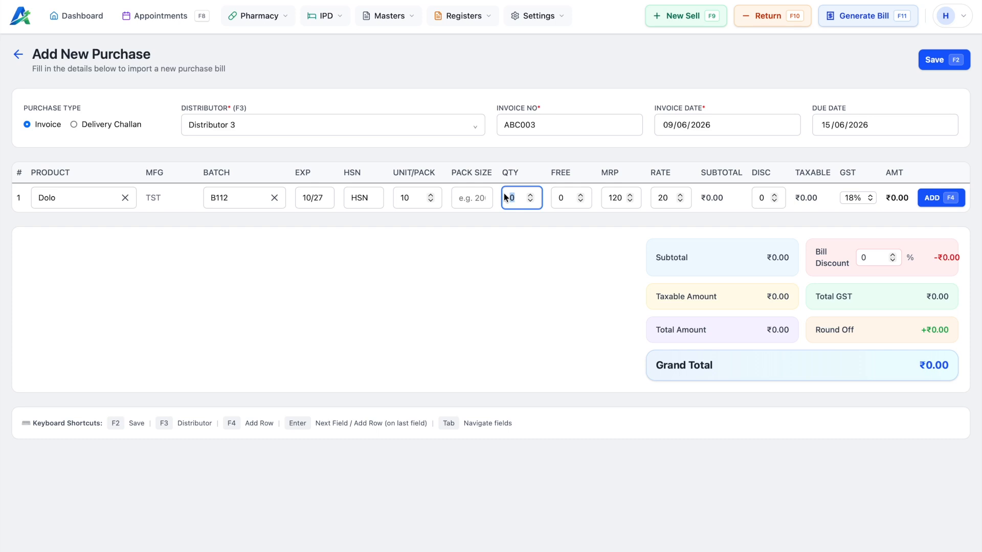
{"action": "type", "text": "10"}
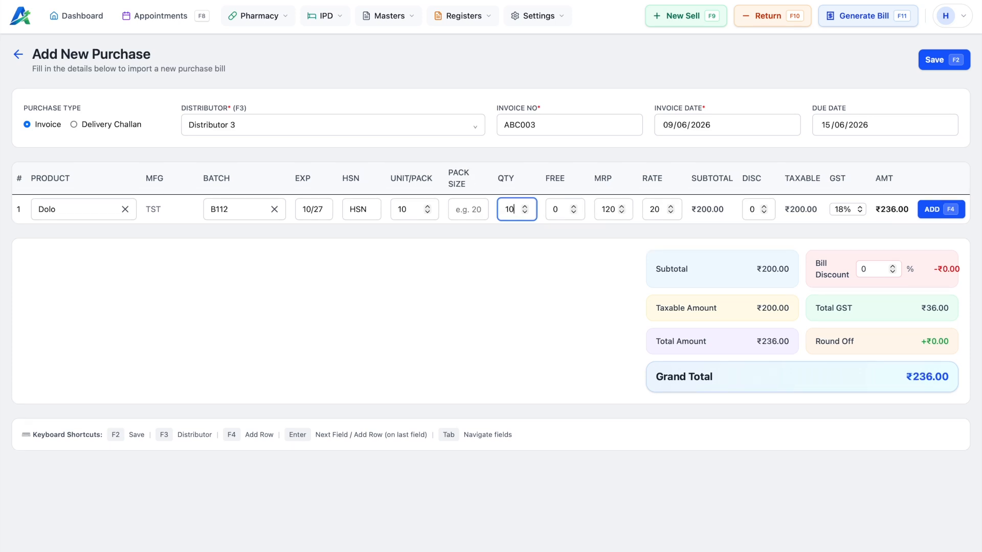
{"action": "key", "text": "Tab"}
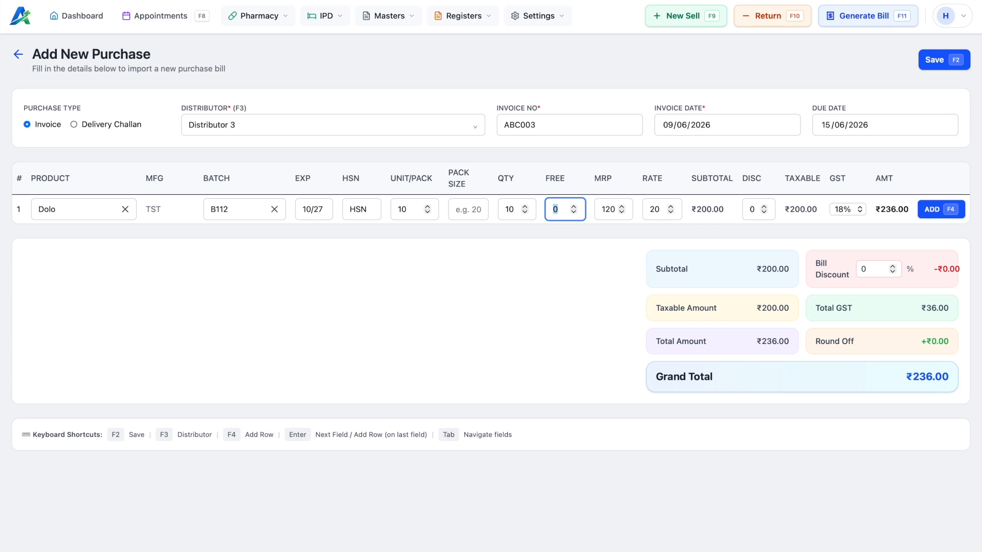
{"action": "key", "text": "Tab"}
{"action": "key", "text": "Tab"}
{"action": "key", "text": "Tab"}
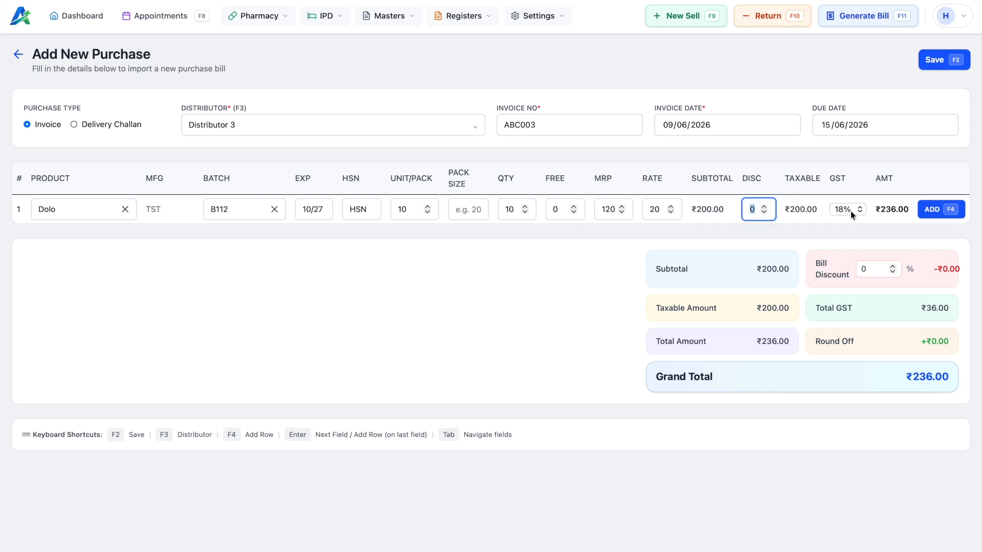
{"action": "left_click", "coordinate": [930, 215]}
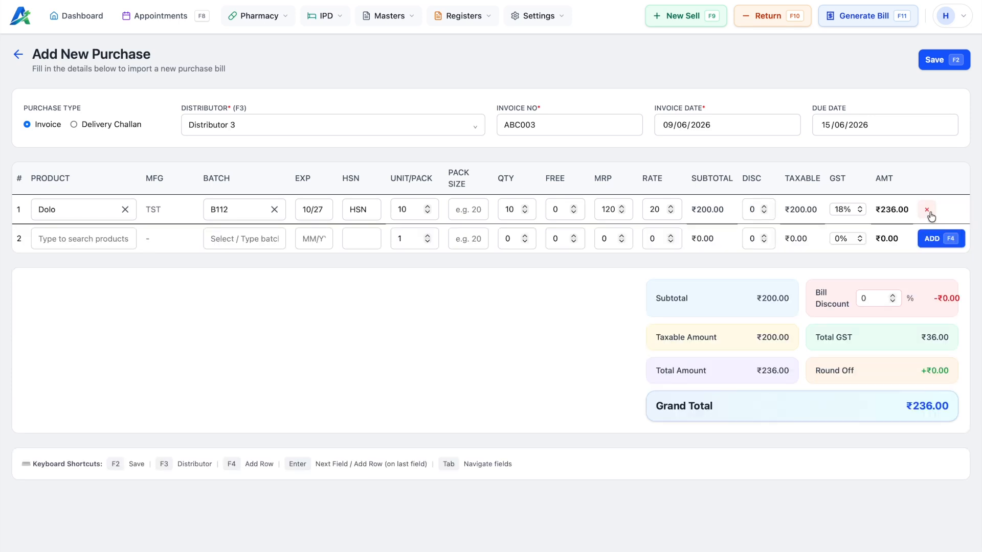
Step: Create Product 7 from row 2 with company and MFG company both set to test
{"action": "left_click", "coordinate": [65, 235]}
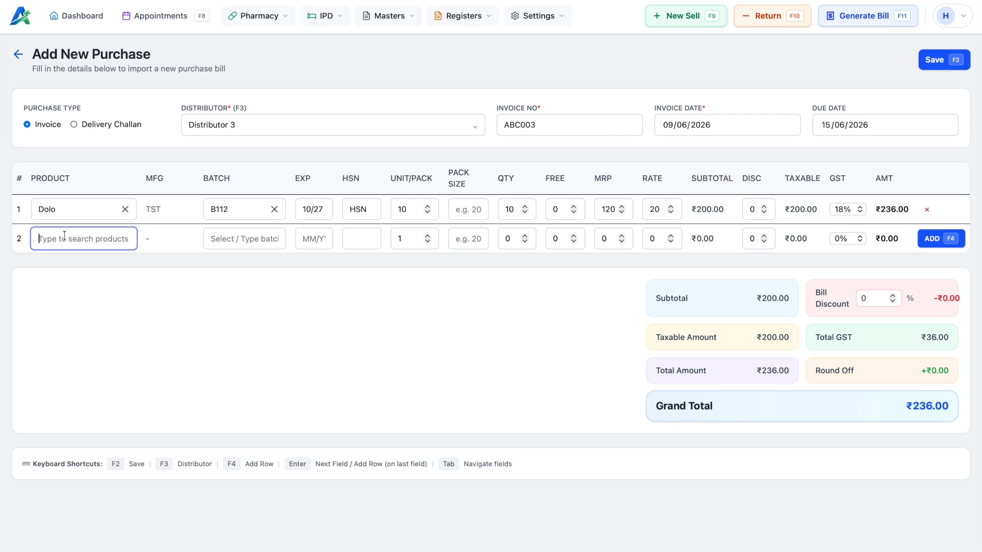
{"action": "type", "text": "Product"}
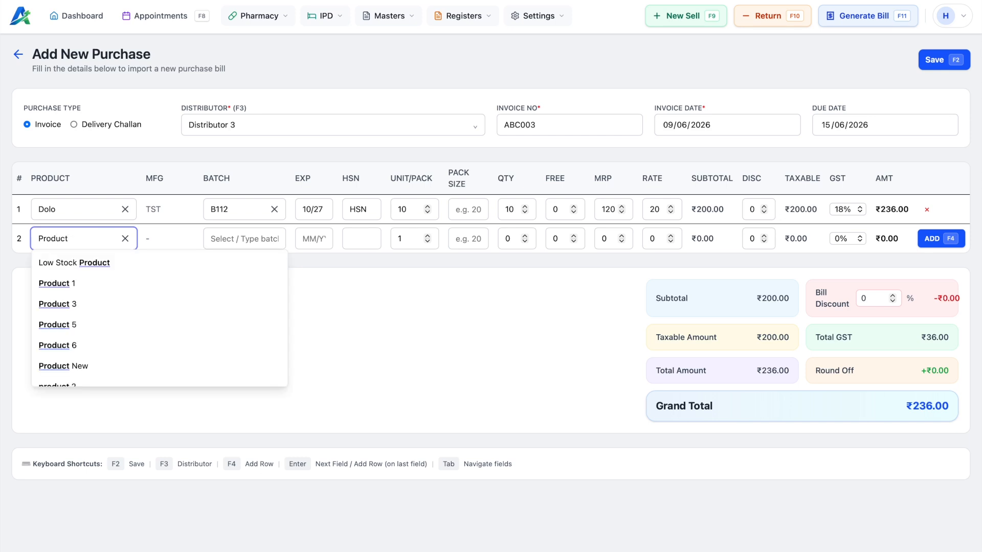
{"action": "type", "text": " 7"}
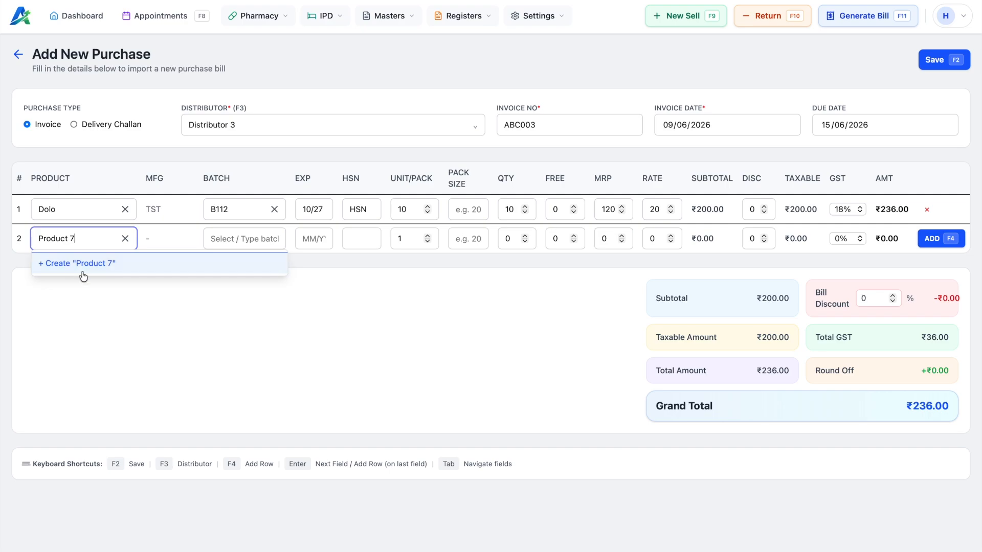
{"action": "left_click", "coordinate": [104, 266]}
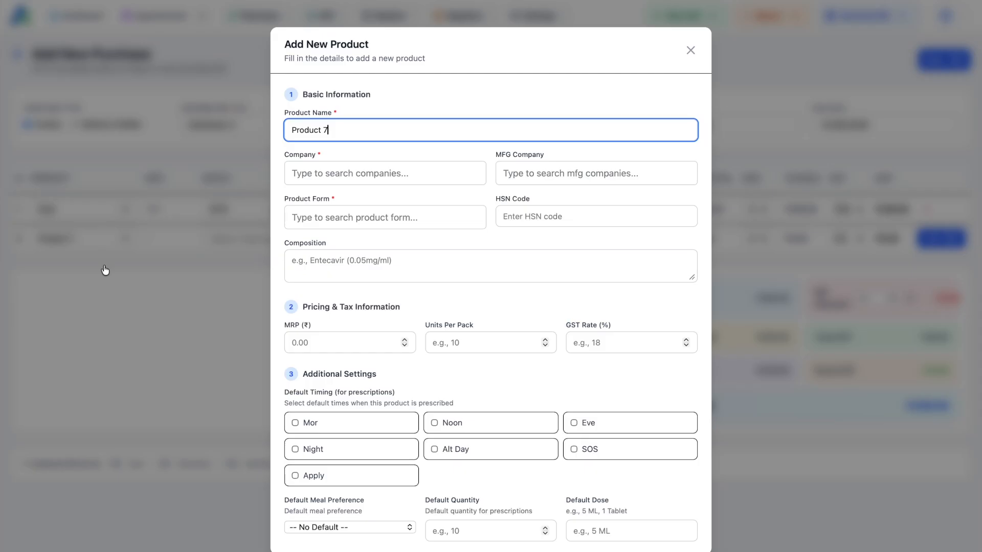
{"action": "left_click", "coordinate": [328, 173]}
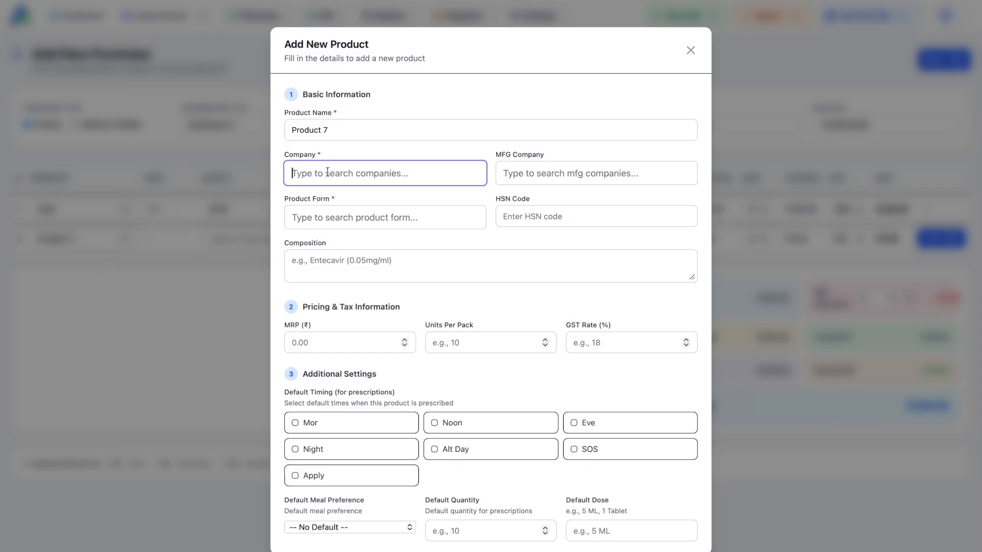
{"action": "type", "text": "test"}
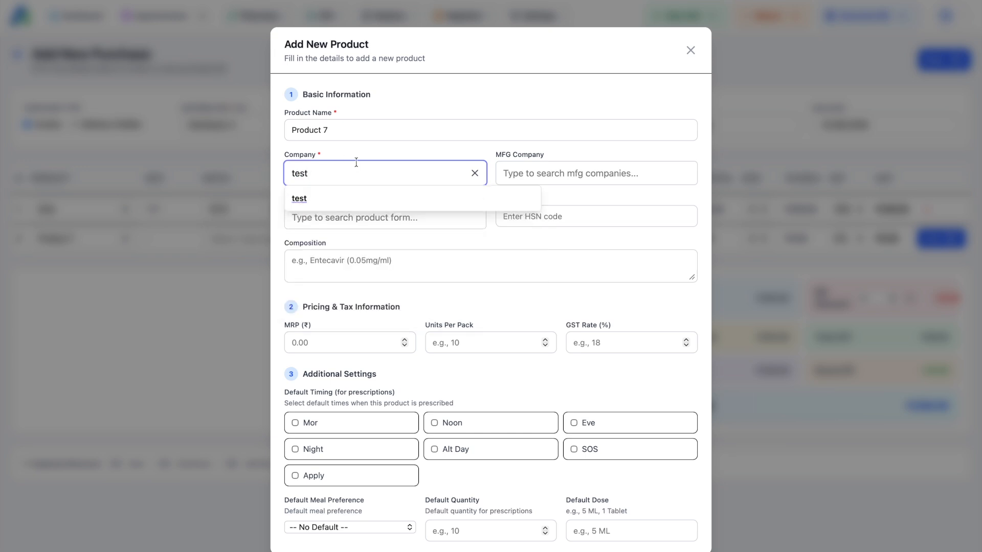
{"action": "left_click", "coordinate": [327, 199]}
{"action": "left_click", "coordinate": [530, 175]}
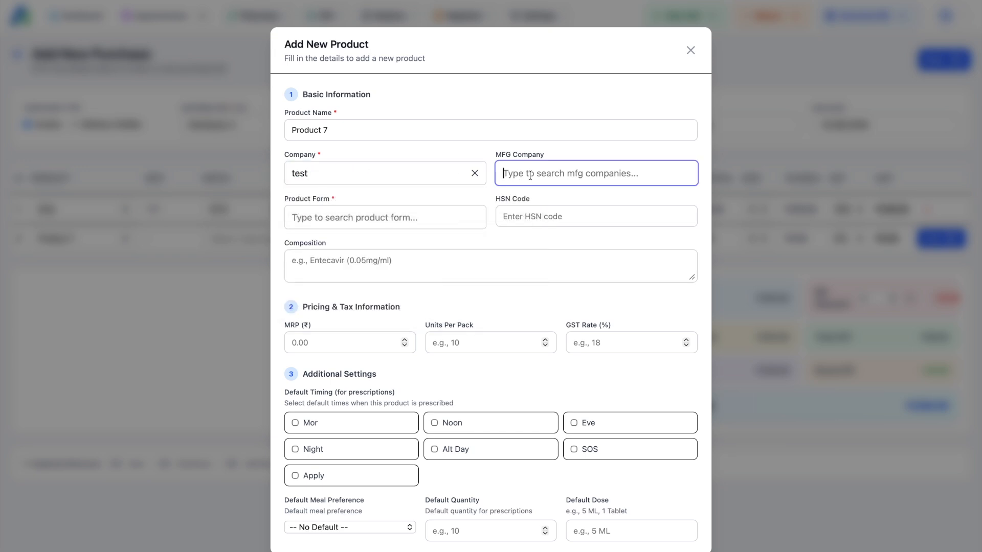
{"action": "type", "text": "test"}
{"action": "left_click", "coordinate": [542, 201]}
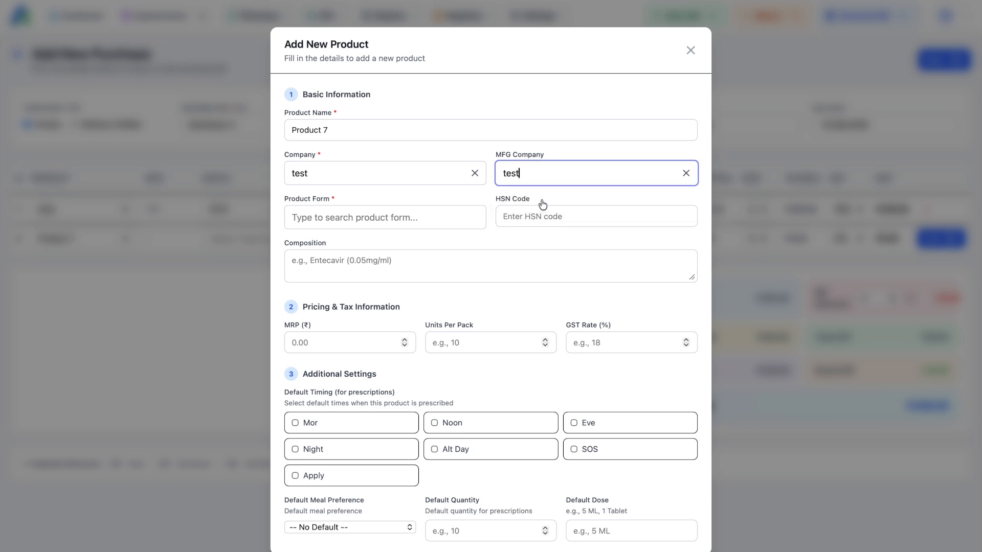
Step: Set Product 7's product form to Tablet
{"action": "left_click", "coordinate": [380, 218]}
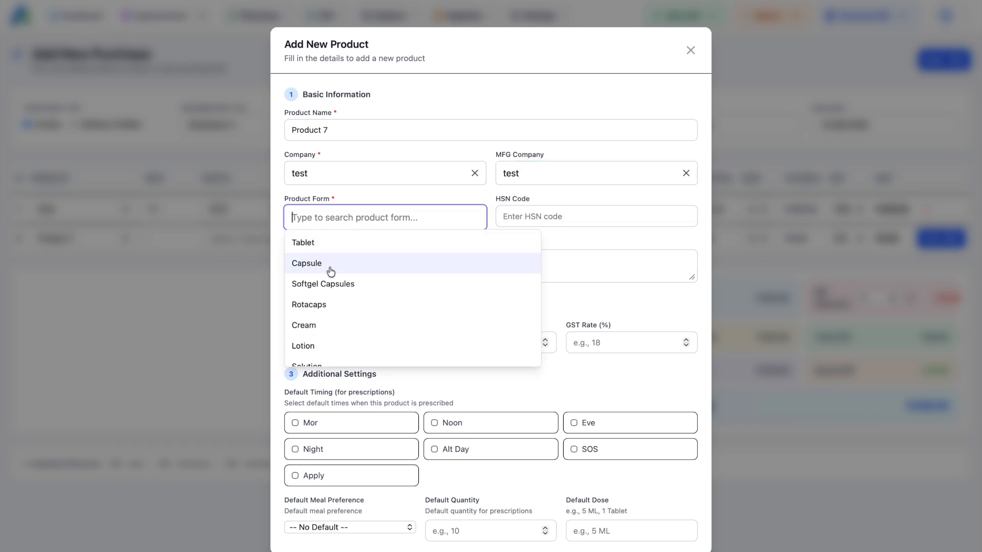
{"action": "scroll", "coordinate": [333, 344], "scroll_direction": "down", "scroll_amount": 3}
{"action": "scroll", "coordinate": [334, 344], "scroll_direction": "up", "scroll_amount": 3}
{"action": "scroll", "coordinate": [333, 342], "scroll_direction": "down", "scroll_amount": 3}
{"action": "scroll", "coordinate": [332, 287], "scroll_direction": "up", "scroll_amount": 3}
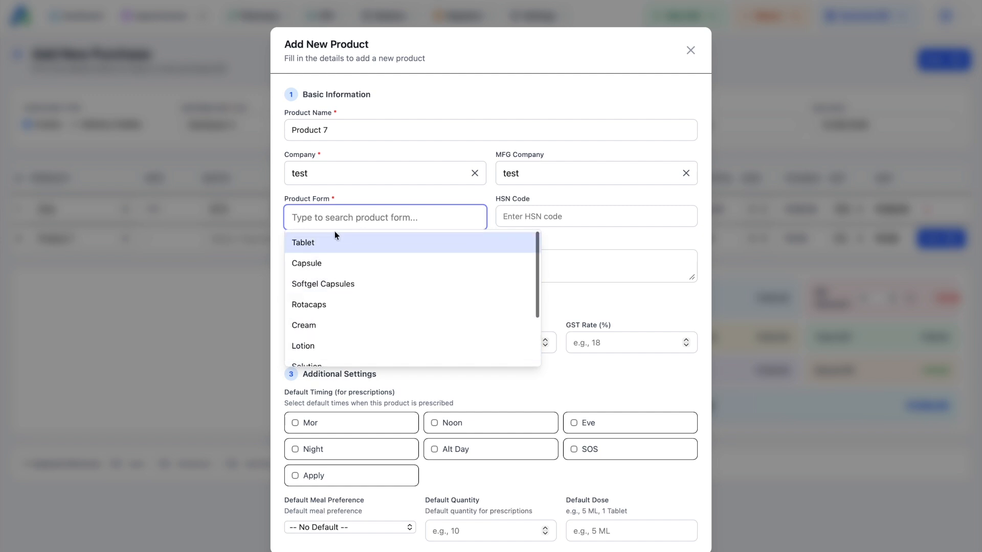
{"action": "type", "text": "gel"}
{"action": "key", "text": "BackSpace"}
{"action": "key", "text": "BackSpace"}
{"action": "key", "text": "BackSpace"}
{"action": "type", "text": "tab"}
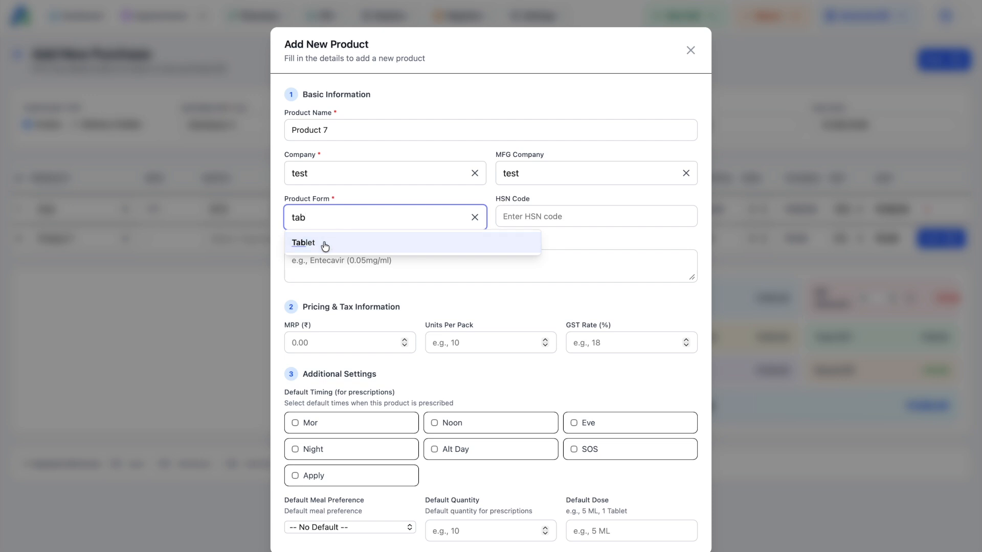
{"action": "left_click", "coordinate": [324, 245]}
Step: Enter HSN HSn001, composition test, MRP 100, 10 units per pack and 18% GST
{"action": "left_click", "coordinate": [543, 211]}
{"action": "type", "text": "HSn001"}
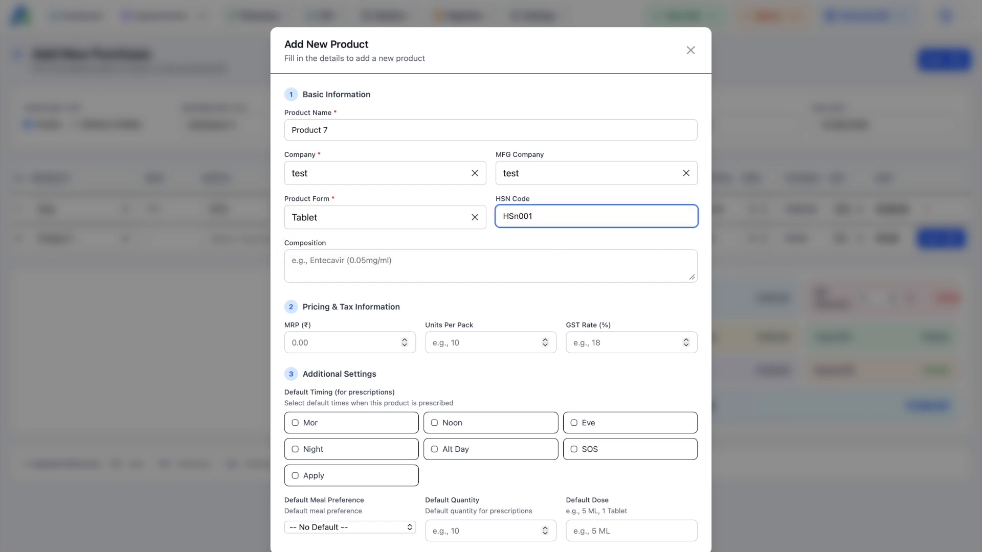
{"action": "key", "text": "Tab"}
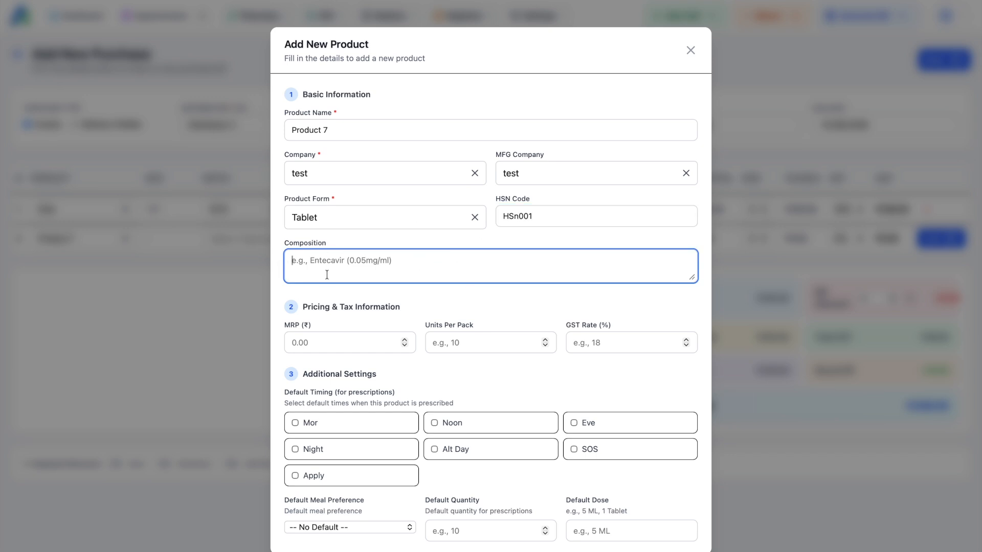
{"action": "type", "text": "test"}
{"action": "key", "text": "Tab"}
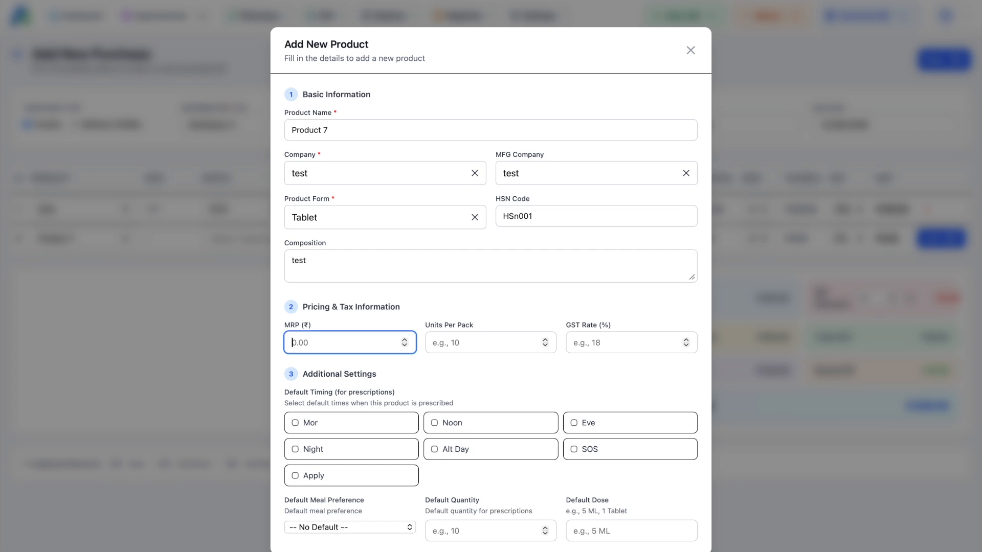
{"action": "scroll", "coordinate": [404, 329], "scroll_direction": "down", "scroll_amount": 2}
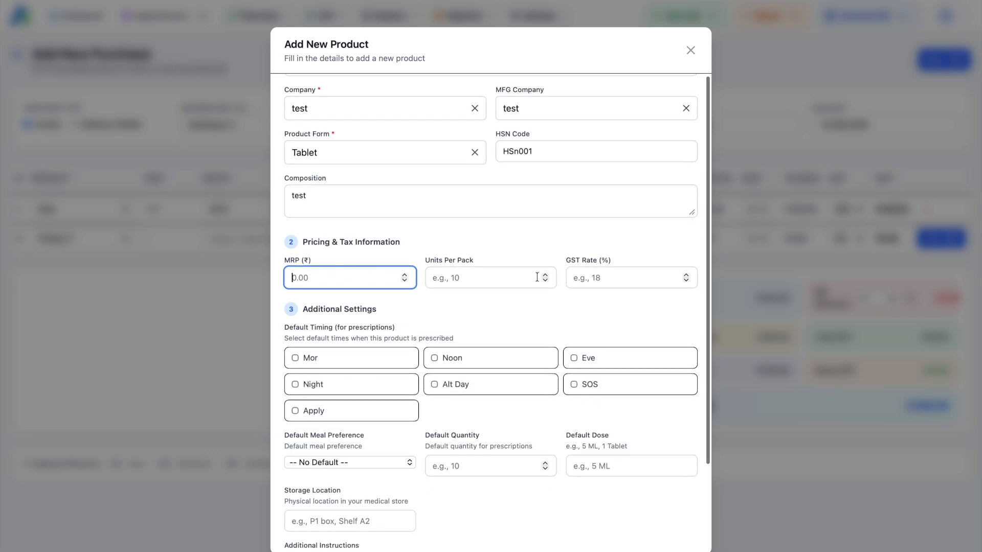
{"action": "type", "text": "100"}
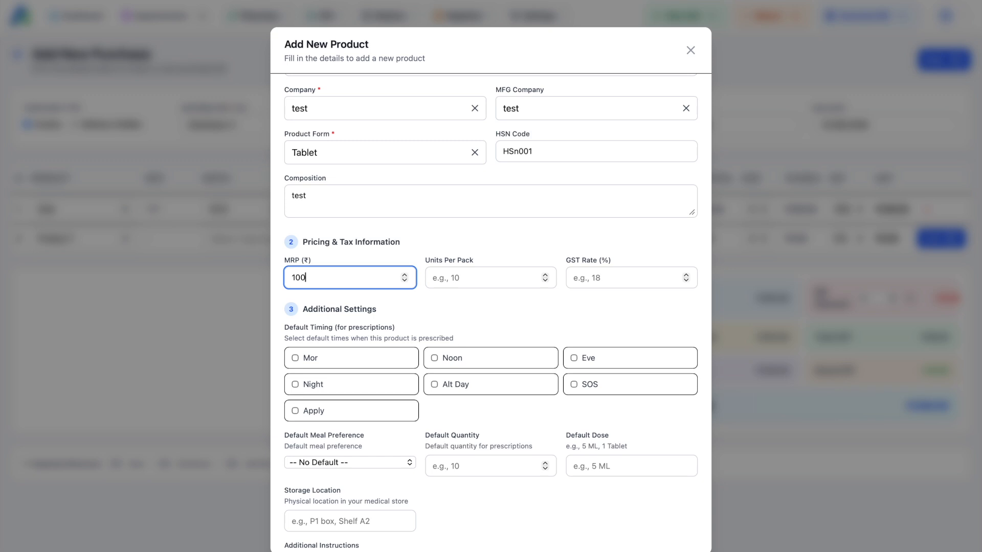
{"action": "key", "text": "Tab"}
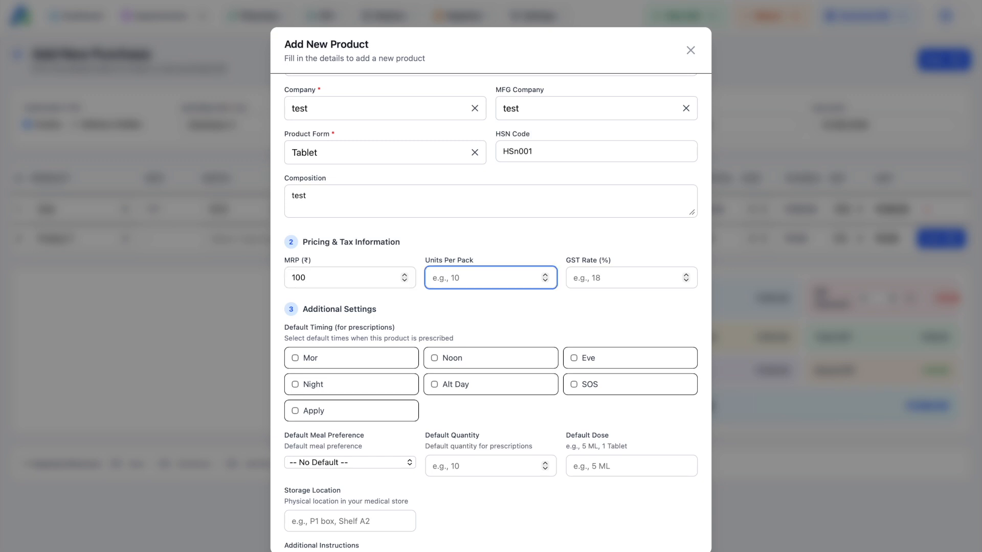
{"action": "type", "text": "10"}
{"action": "key", "text": "Tab"}
{"action": "type", "text": "18"}
{"action": "left_click", "coordinate": [387, 309]}
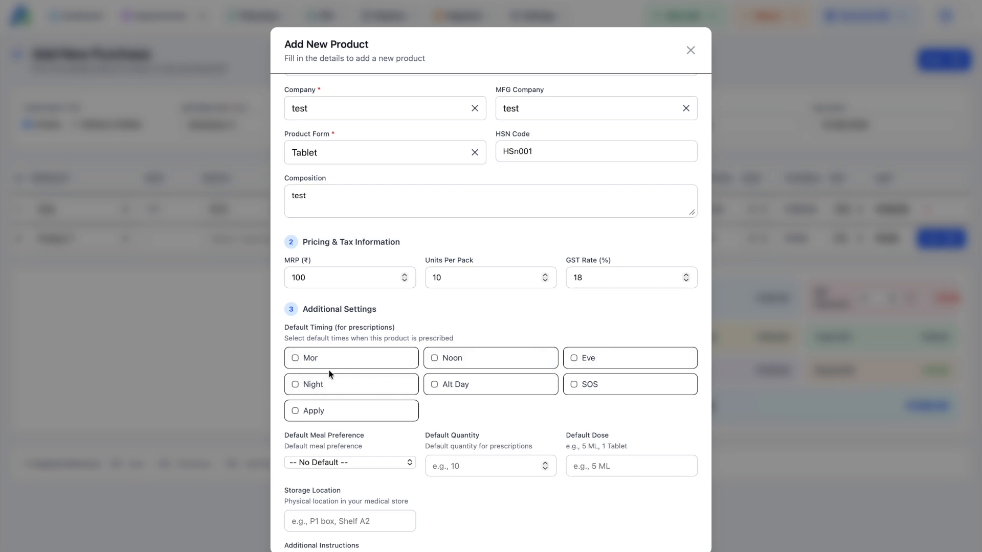
{"action": "scroll", "coordinate": [329, 375], "scroll_direction": "down", "scroll_amount": 2}
{"action": "scroll", "coordinate": [354, 205], "scroll_direction": "up", "scroll_amount": 3}
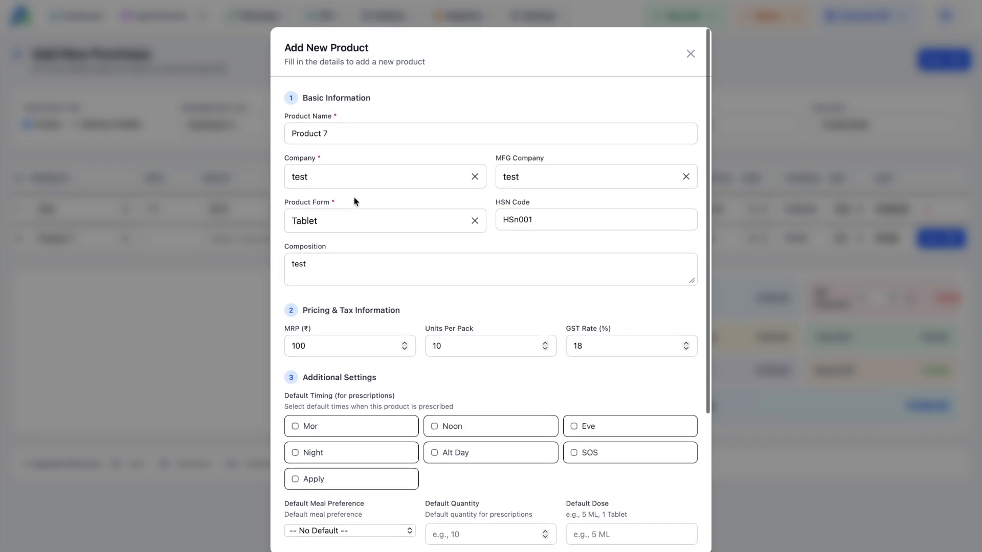
{"action": "scroll", "coordinate": [335, 263], "scroll_direction": "down", "scroll_amount": 3}
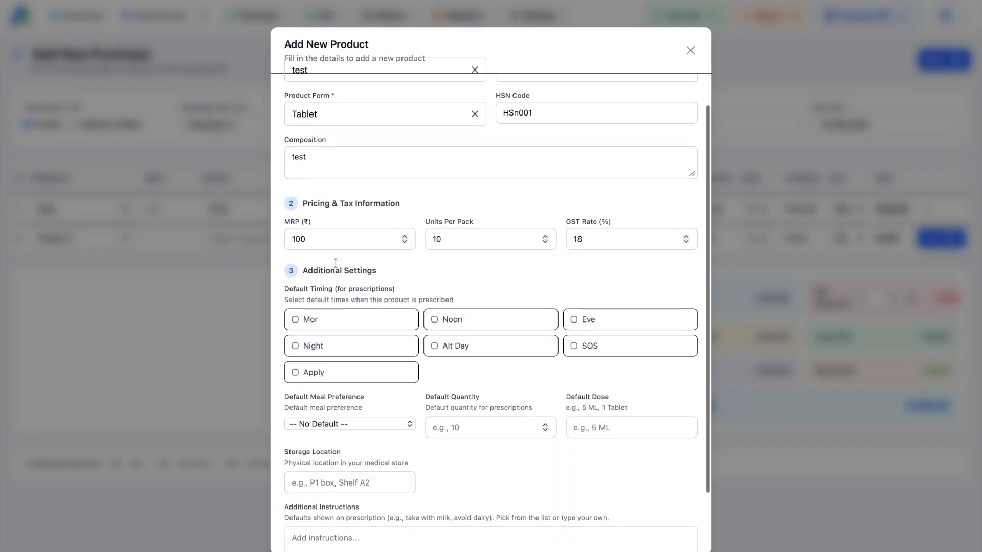
Step: Set Product 7's default timings to morning and evening, taken After Meal
{"action": "left_click", "coordinate": [315, 322]}
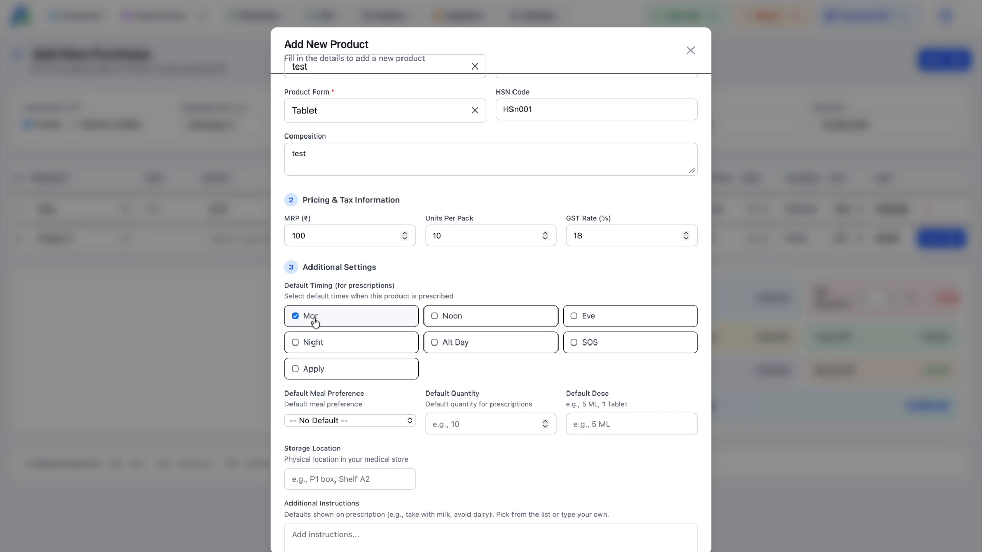
{"action": "left_click", "coordinate": [575, 316]}
{"action": "scroll", "coordinate": [449, 397], "scroll_direction": "down", "scroll_amount": 2}
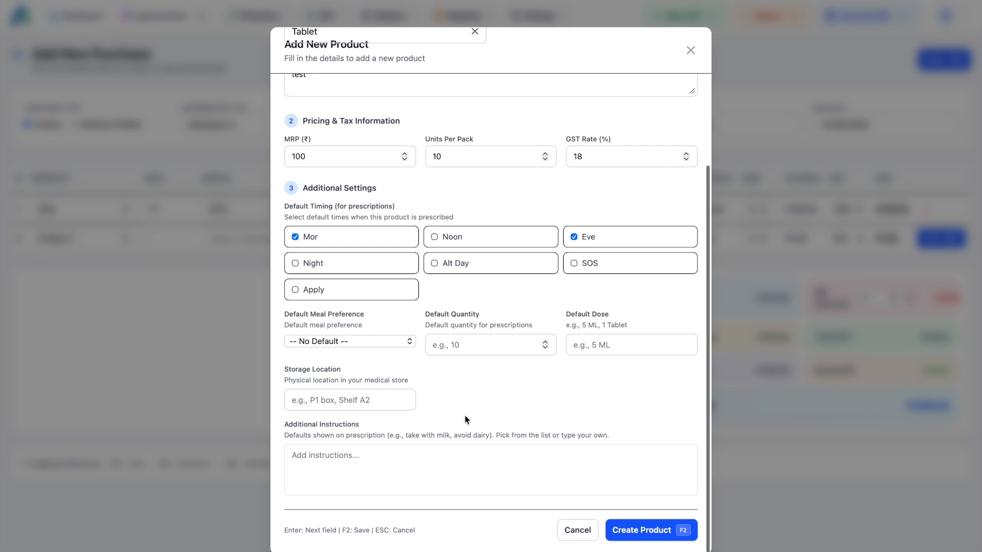
{"action": "left_click", "coordinate": [336, 341]}
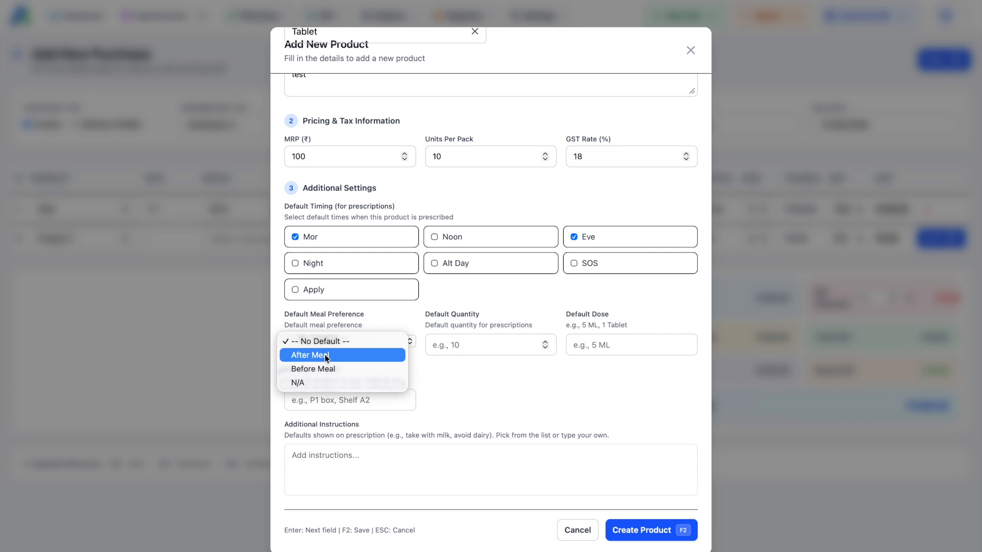
{"action": "left_click", "coordinate": [325, 356]}
Step: Set default quantity 6 and storage location P7, then create Product 7
{"action": "left_click", "coordinate": [467, 345]}
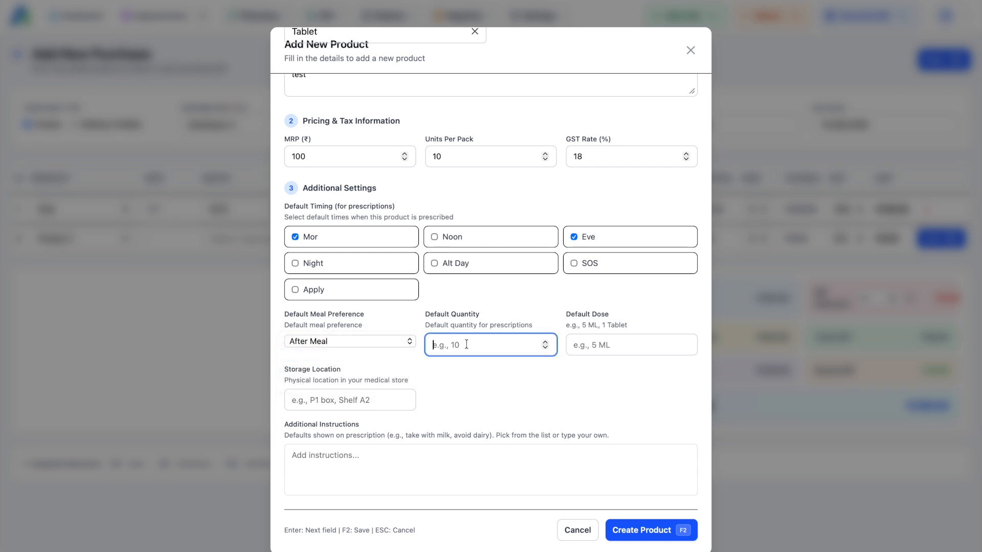
{"action": "type", "text": "5"}
{"action": "key", "text": "BackSpace"}
{"action": "type", "text": "6"}
{"action": "left_click", "coordinate": [348, 400]}
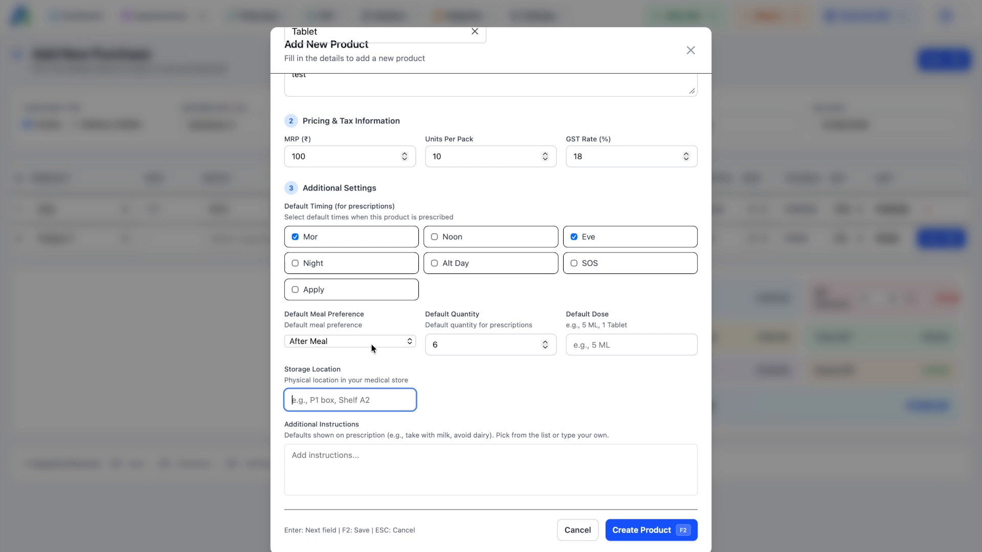
{"action": "type", "text": "P7"}
{"action": "left_click", "coordinate": [384, 469]}
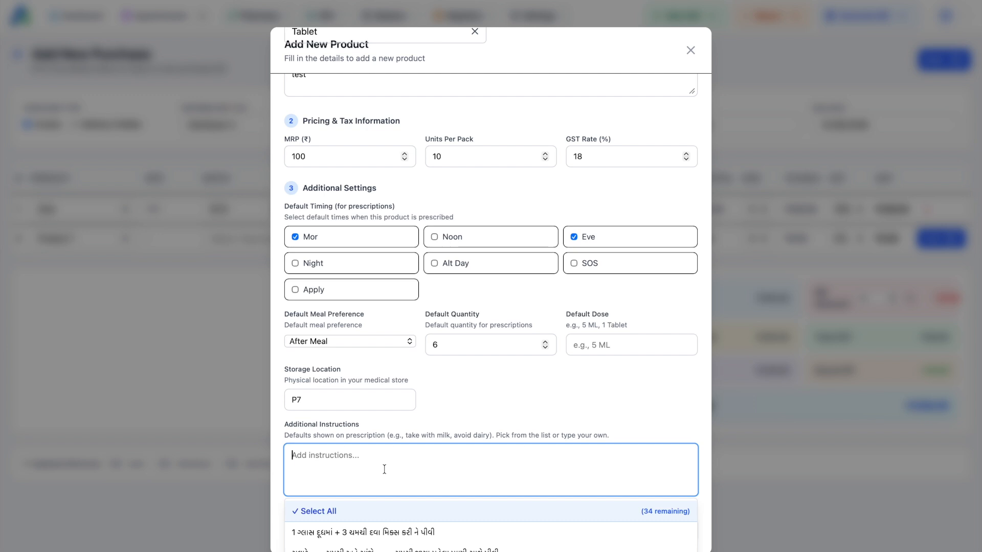
{"action": "left_click", "coordinate": [426, 377]}
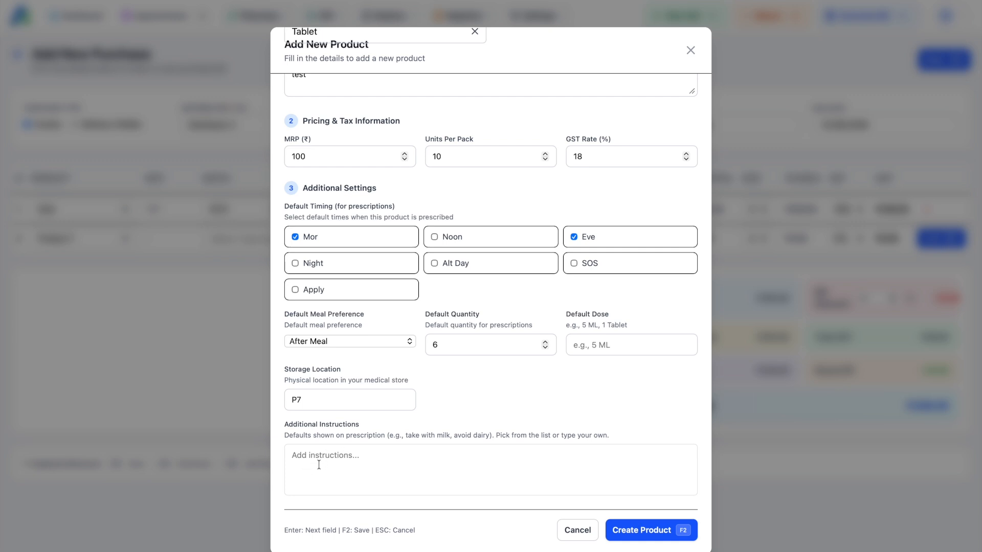
{"action": "left_click", "coordinate": [642, 532]}
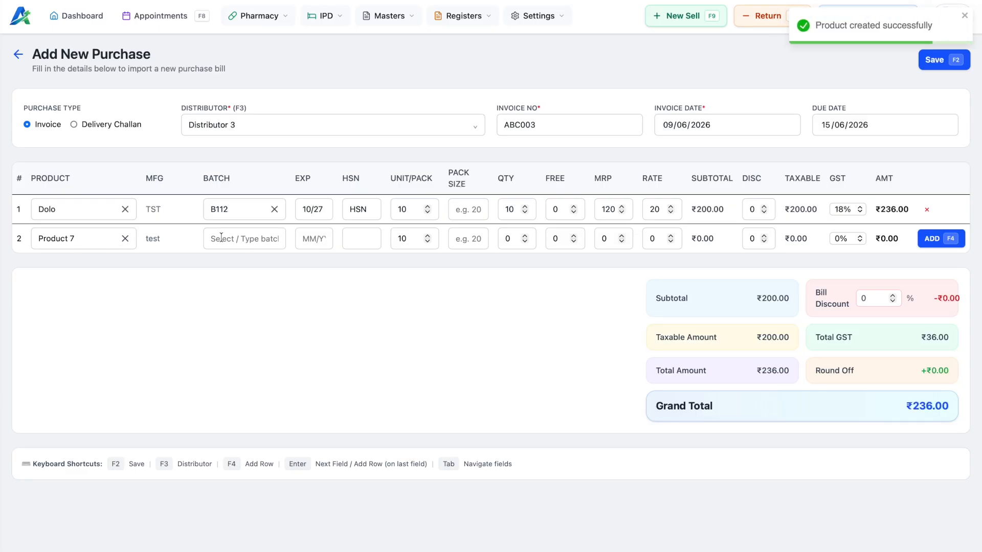
Step: Give Product 7's line a new batch B008 with expiry 10/26
{"action": "left_click", "coordinate": [219, 239]}
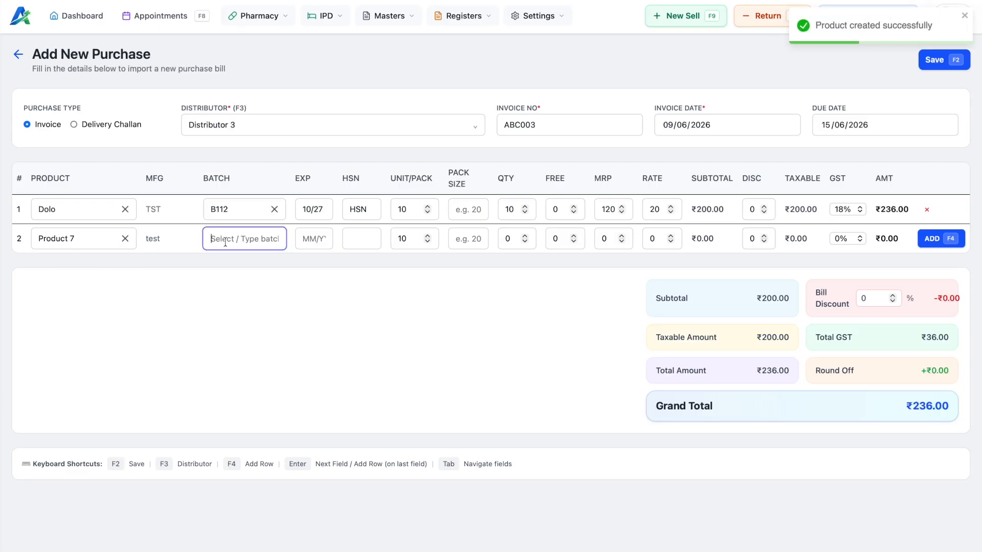
{"action": "type", "text": "B001"}
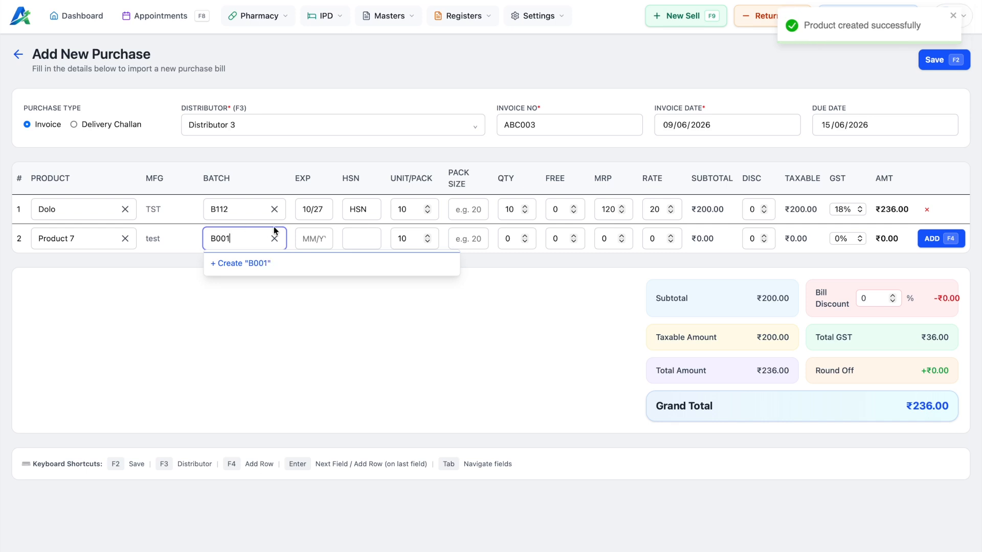
{"action": "key", "text": "BackSpace"}
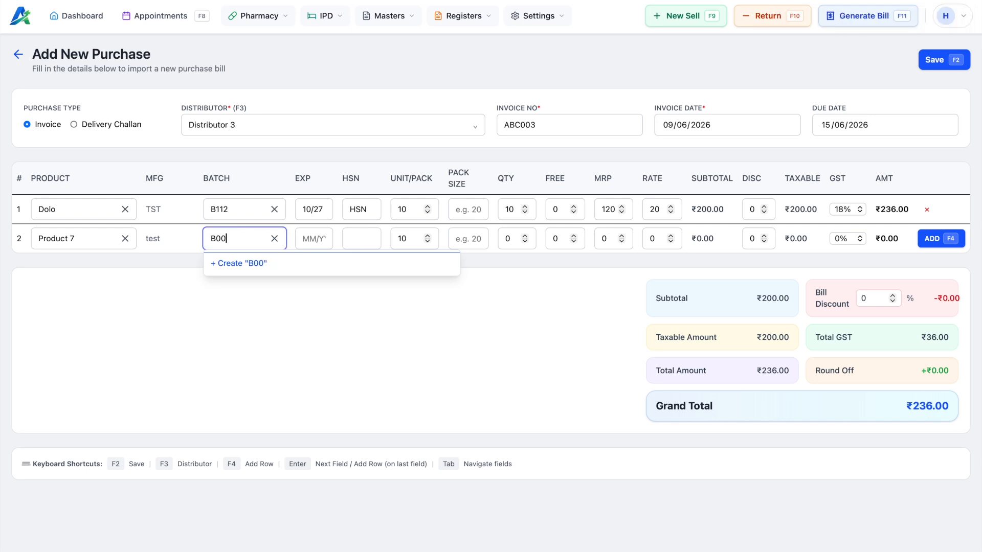
{"action": "type", "text": "8"}
{"action": "left_click", "coordinate": [276, 266]}
{"action": "left_click", "coordinate": [305, 240]}
{"action": "type", "text": "10/"}
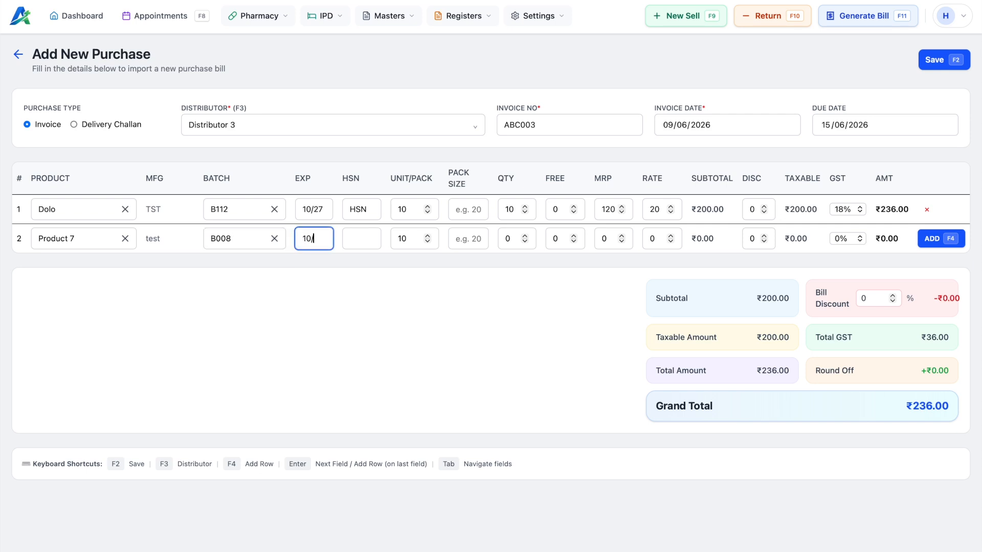
{"action": "type", "text": "26"}
{"action": "key", "text": "Tab"}
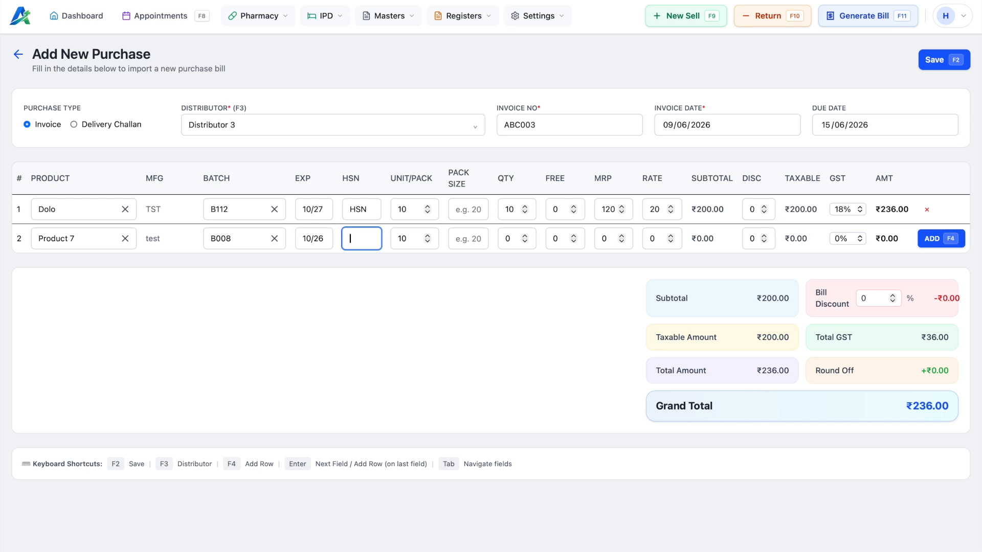
Step: Enter HSN01, quantity 10, MRP 100, rate 50 and 5% GST, bringing the total to ₹761.00
{"action": "type", "text": "HSN01"}
{"action": "key", "text": "Tab"}
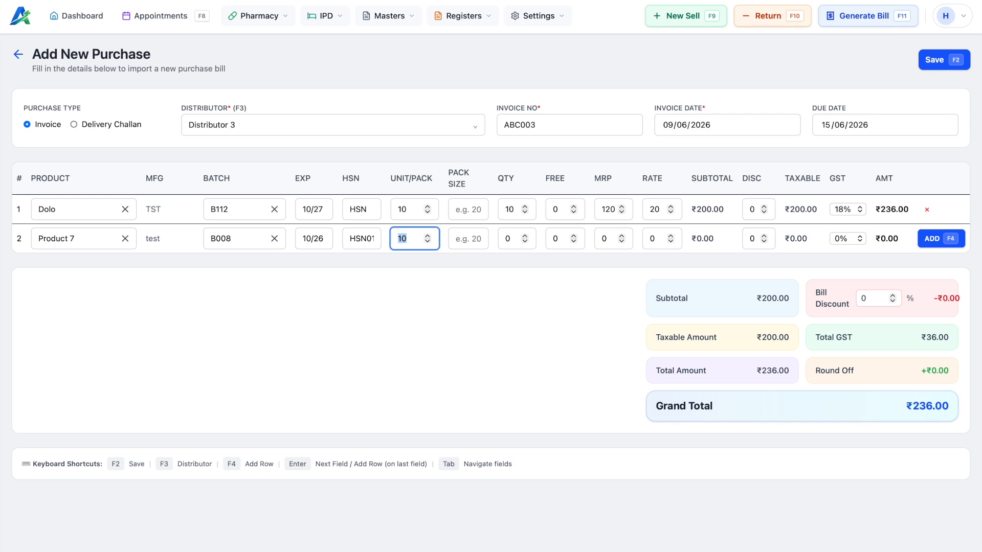
{"action": "key", "text": "Tab"}
{"action": "key", "text": "Tab"}
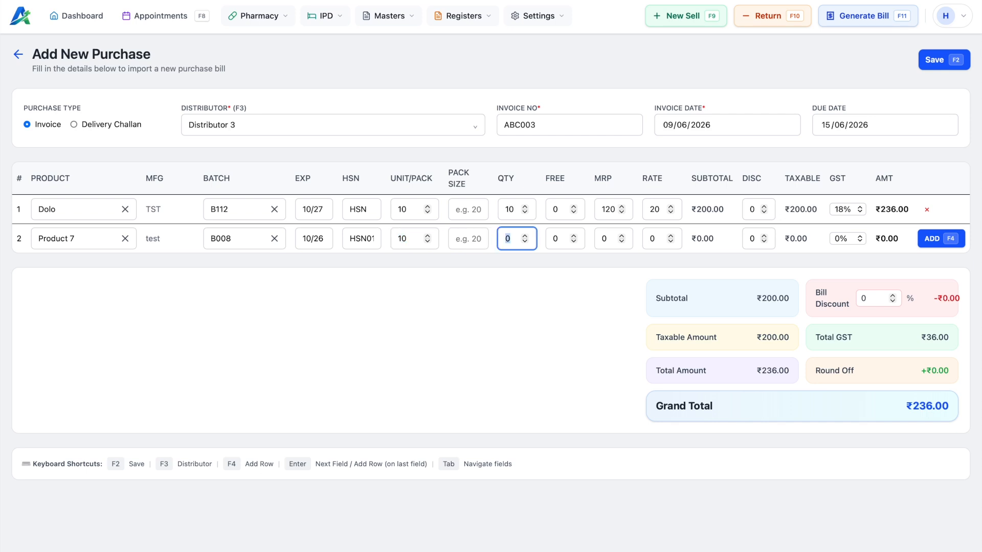
{"action": "type", "text": "10"}
{"action": "key", "text": "Tab"}
{"action": "key", "text": "Tab"}
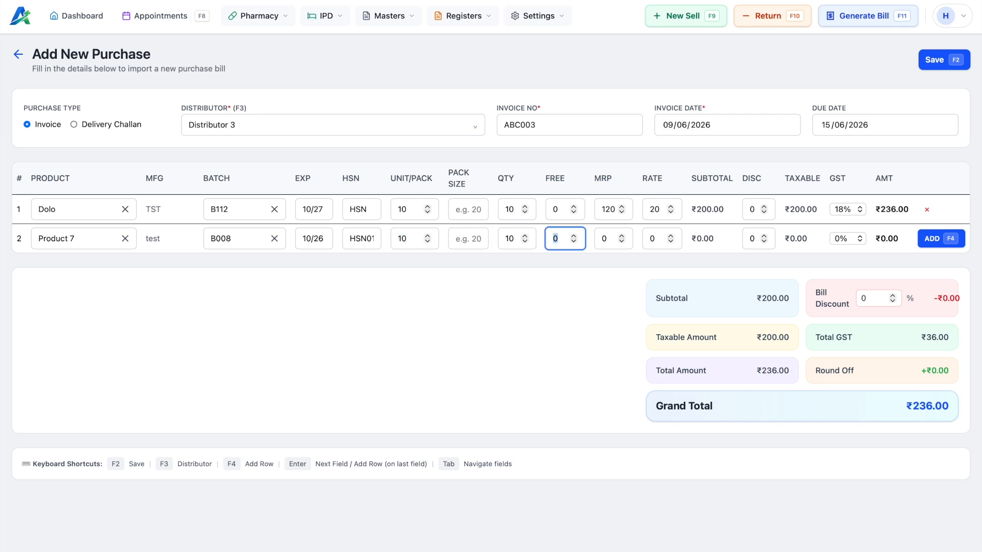
{"action": "type", "text": "100"}
{"action": "key", "text": "Tab"}
{"action": "type", "text": "50"}
{"action": "key", "text": "Tab"}
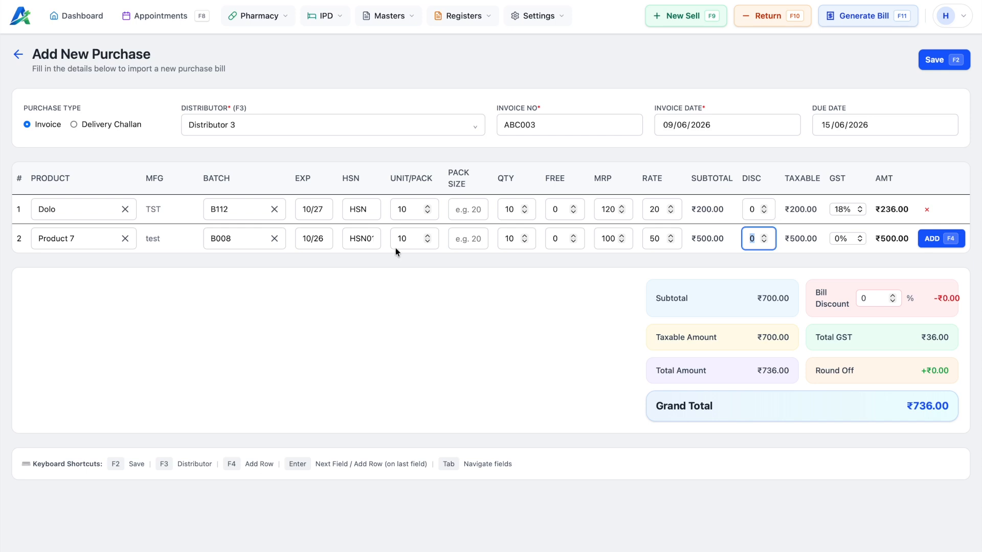
{"action": "left_click", "coordinate": [841, 239]}
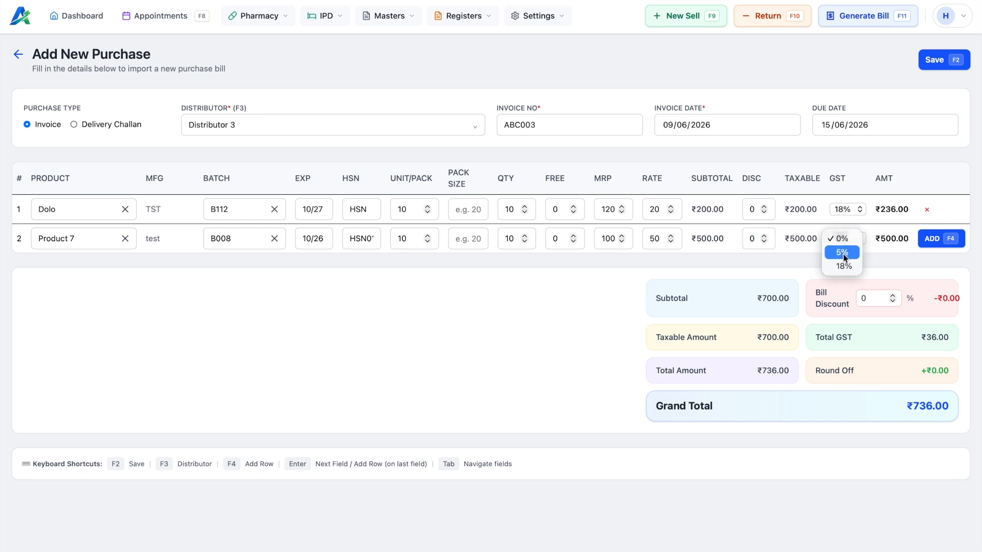
{"action": "left_click", "coordinate": [845, 256]}
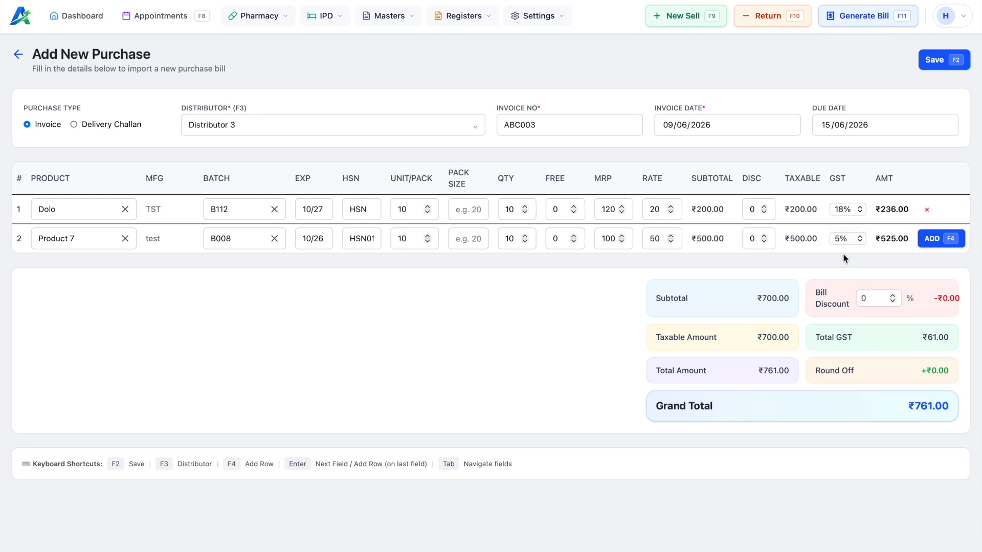
{"action": "left_click_drag", "start_coordinate": [916, 408], "coordinate": [957, 408]}
Step: Add and remove spare empty rows, then save the ABC003 purchase
{"action": "left_click", "coordinate": [934, 240]}
{"action": "left_click", "coordinate": [933, 275]}
{"action": "left_click", "coordinate": [934, 303]}
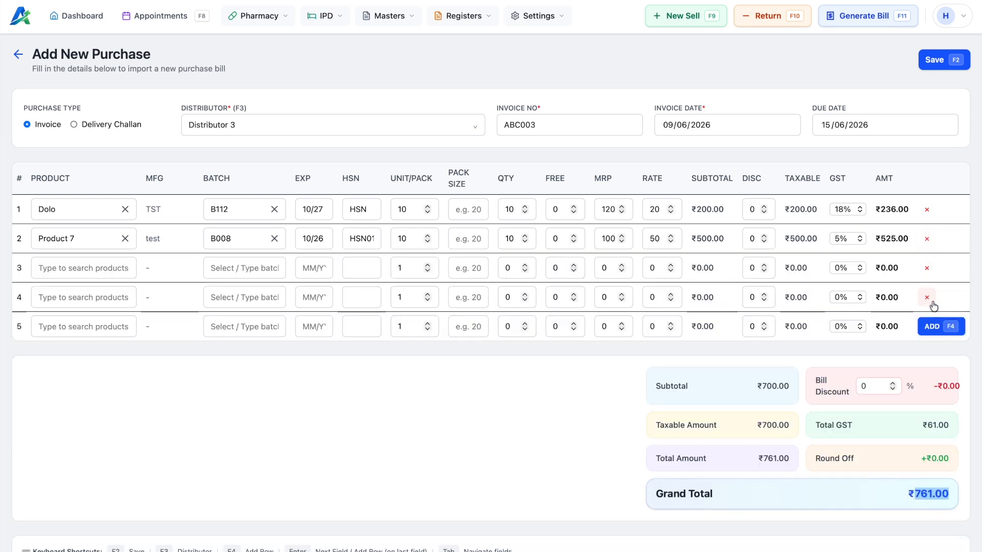
{"action": "left_click", "coordinate": [933, 330]}
{"action": "left_click", "coordinate": [934, 355]}
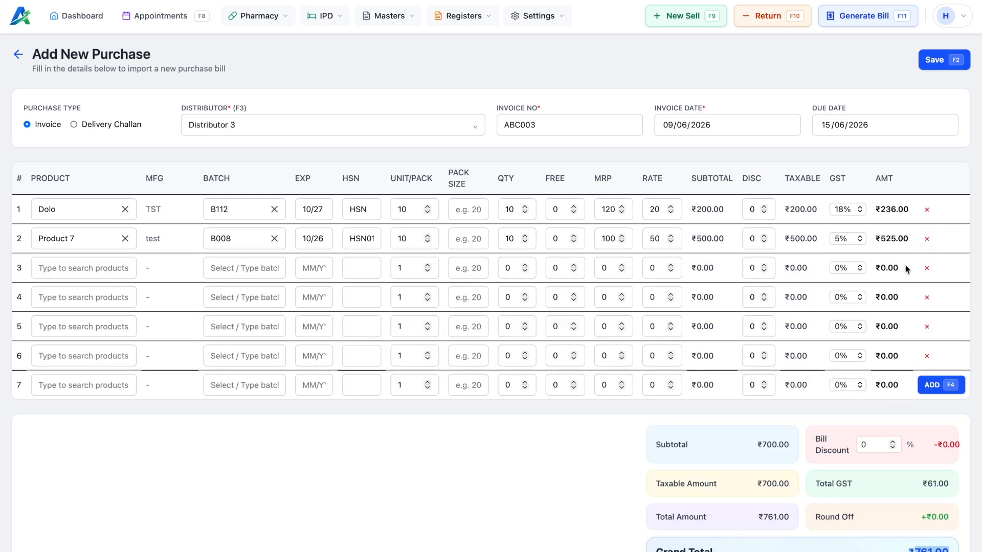
{"action": "left_click", "coordinate": [927, 267]}
{"action": "left_click", "coordinate": [925, 264]}
{"action": "left_click", "coordinate": [926, 264]}
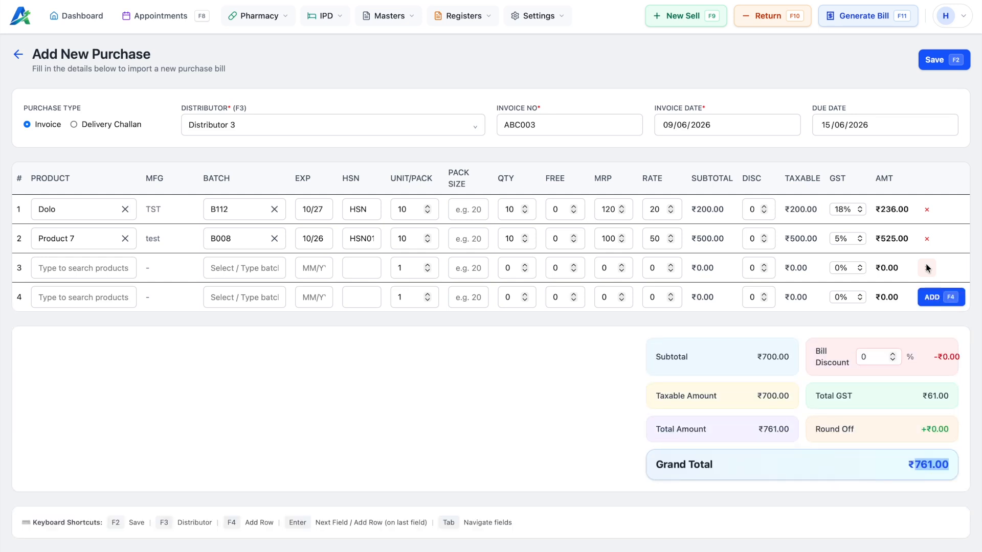
{"action": "left_click", "coordinate": [926, 264]}
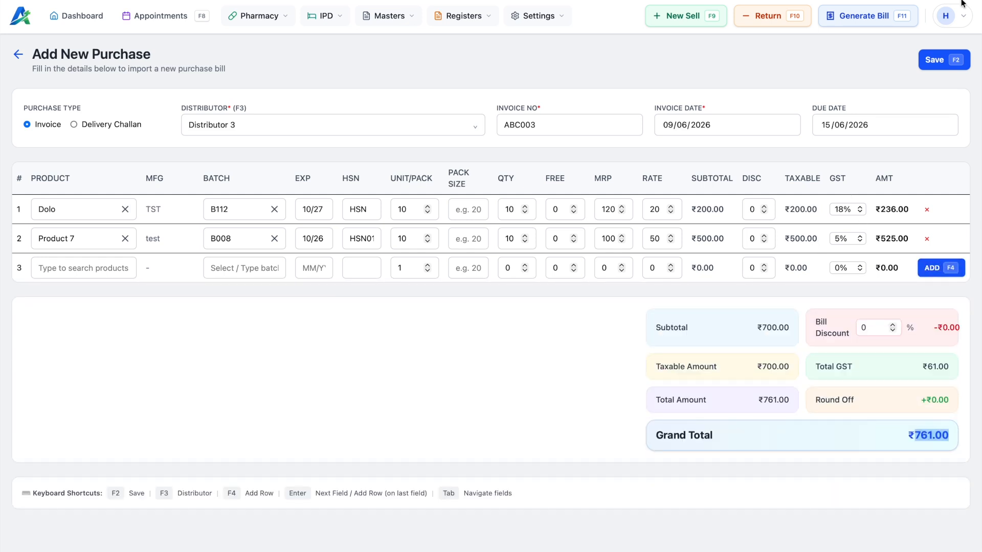
{"action": "left_click", "coordinate": [939, 67]}
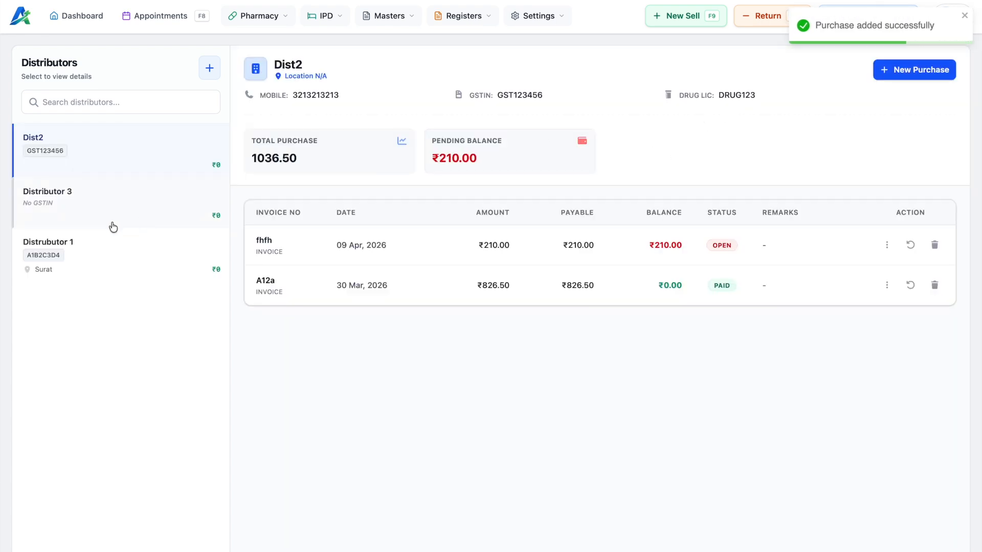
Step: Show Distributor 3's invoices, briefly opening invoice ABC003 for editing and backing out
{"action": "left_click", "coordinate": [72, 194]}
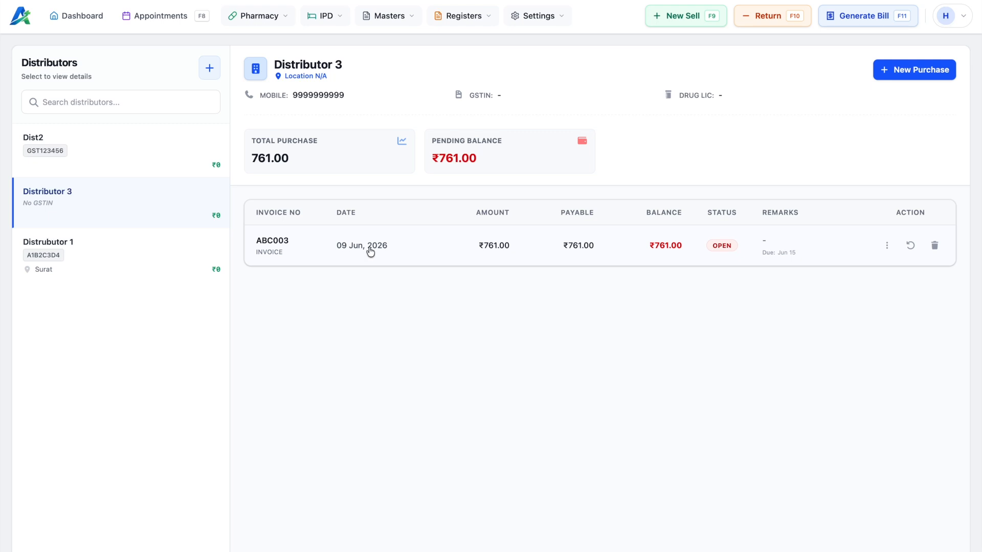
{"action": "left_click", "coordinate": [440, 245]}
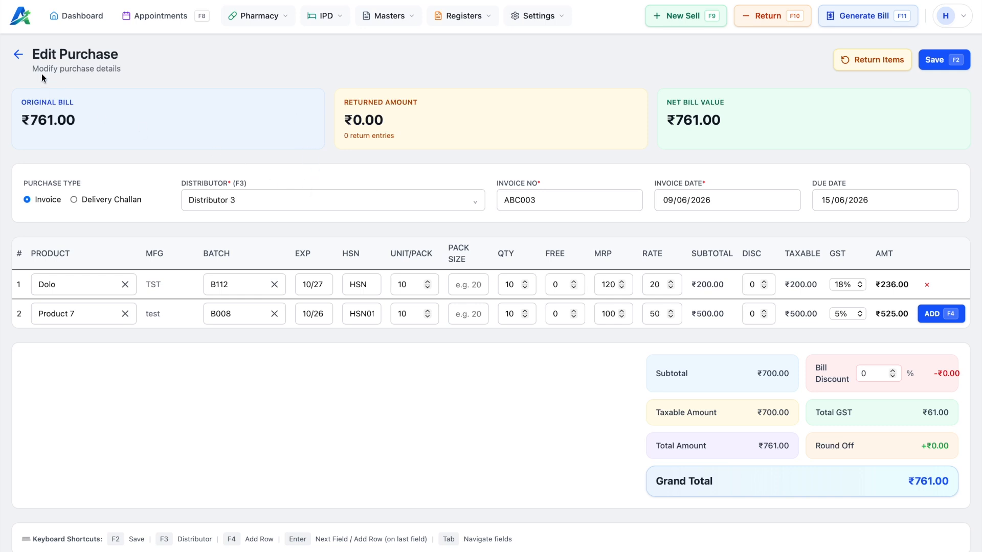
{"action": "left_click", "coordinate": [18, 55]}
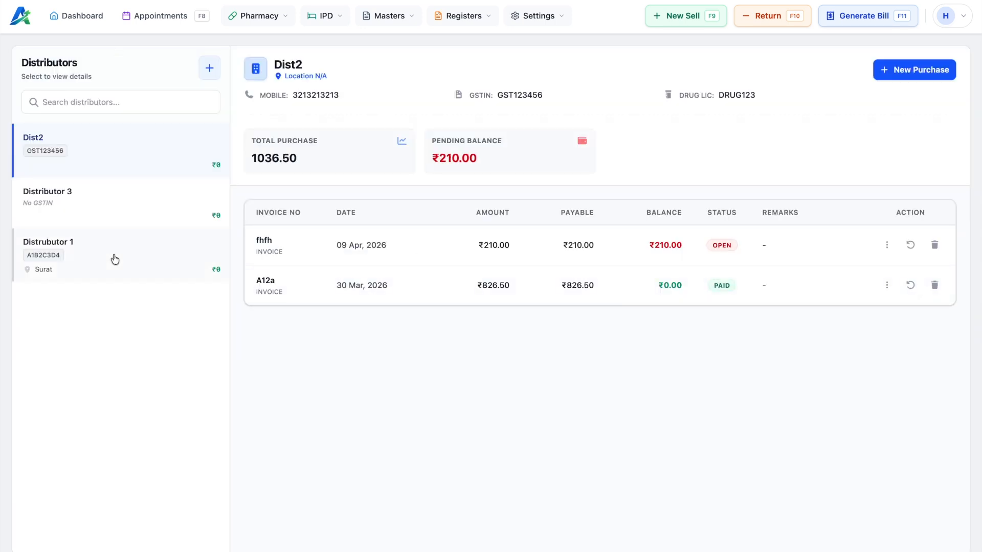
{"action": "left_click", "coordinate": [100, 202]}
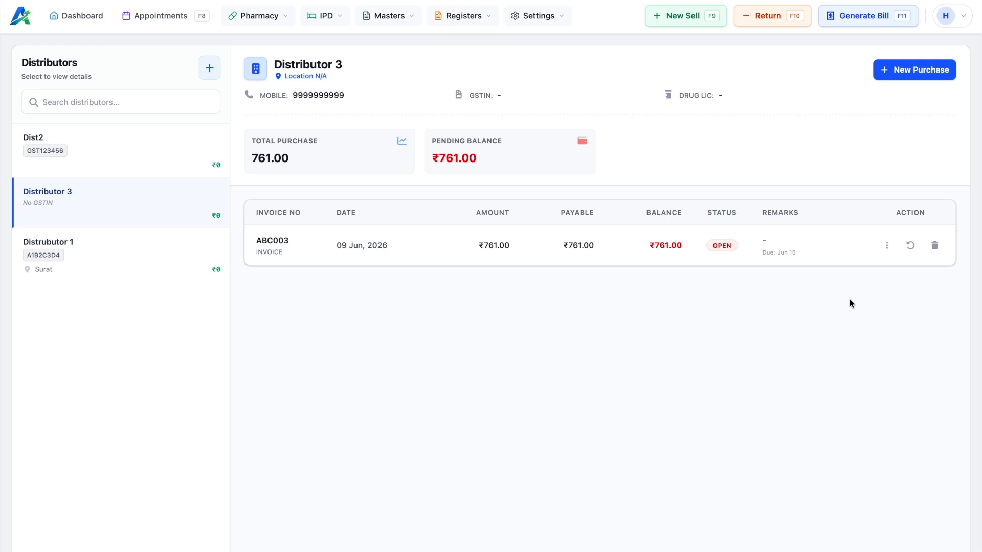
Step: Set invoice ABC003's payment status to Paid
{"action": "left_click", "coordinate": [887, 247]}
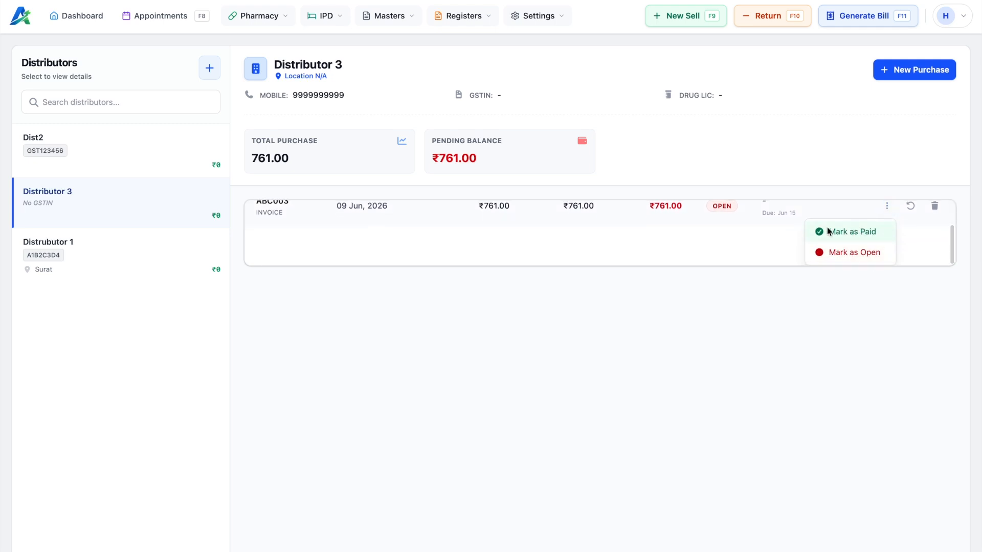
{"action": "left_click", "coordinate": [774, 244]}
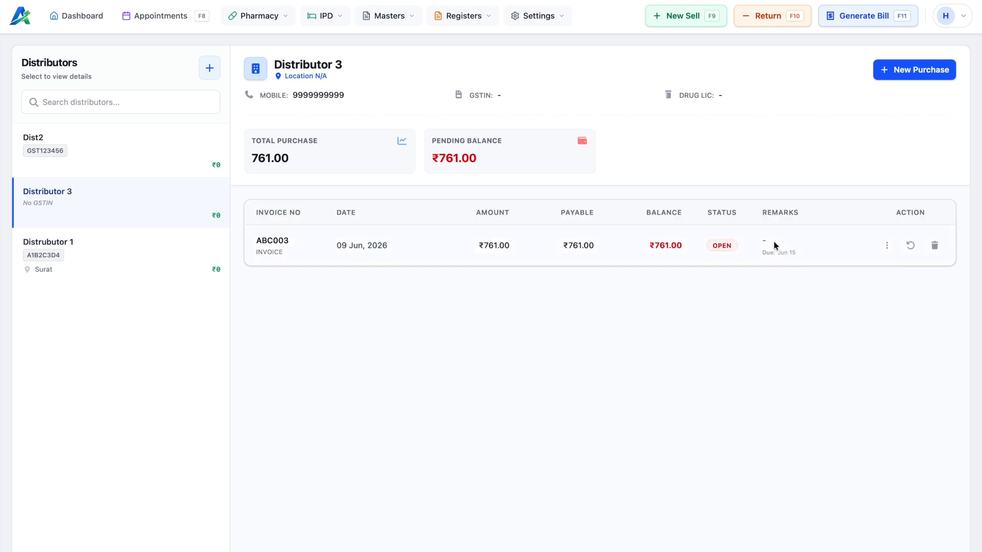
{"action": "left_click", "coordinate": [886, 247]}
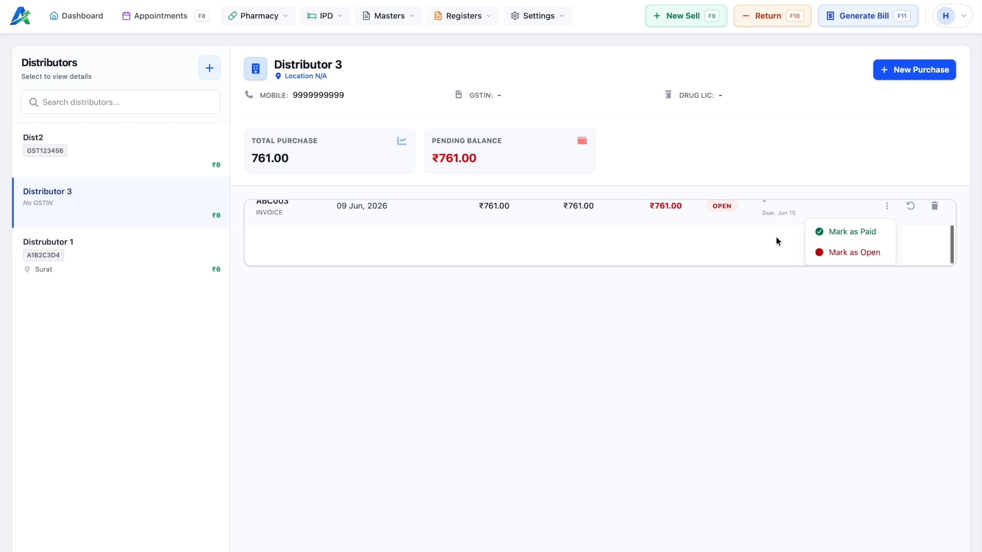
{"action": "left_click", "coordinate": [765, 315]}
{"action": "left_click", "coordinate": [887, 247]}
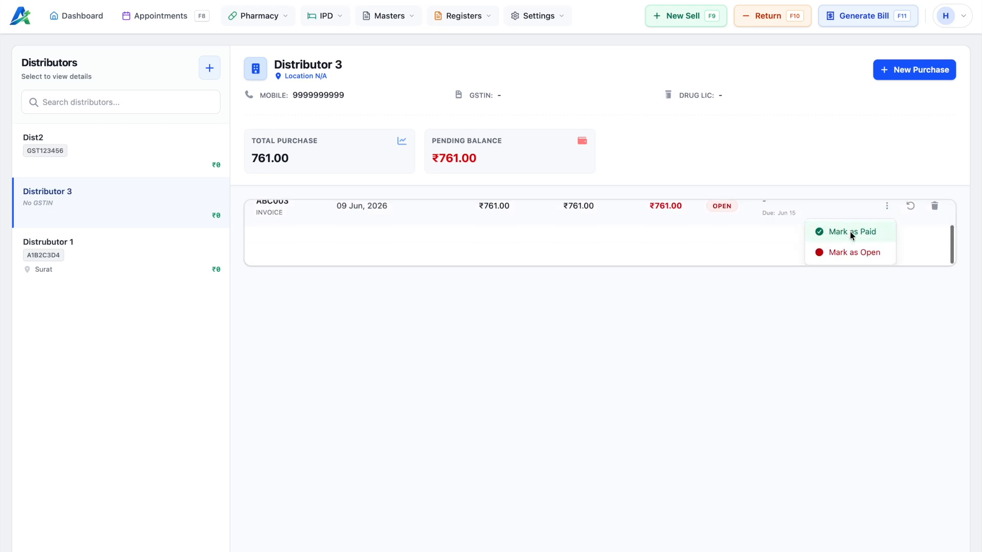
{"action": "left_click", "coordinate": [850, 232]}
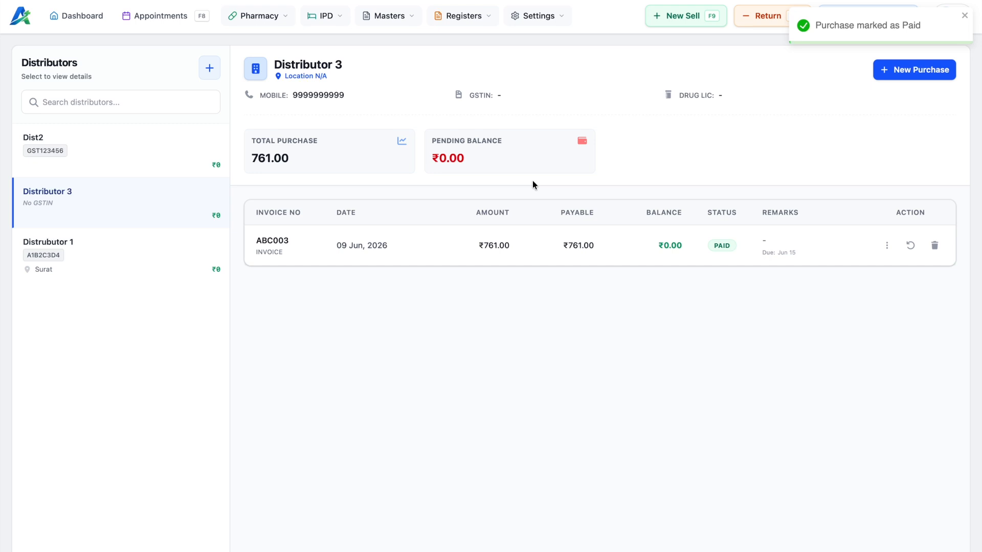
Step: Reopen invoice ABC003 in Edit Purchase to review it, then leave the edit view
{"action": "left_click", "coordinate": [430, 245]}
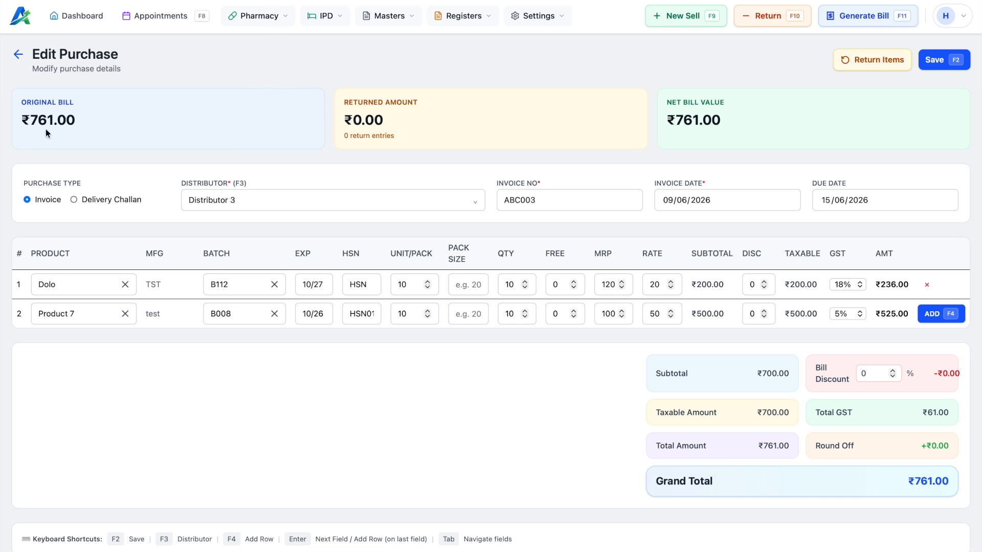
{"action": "left_click", "coordinate": [16, 56]}
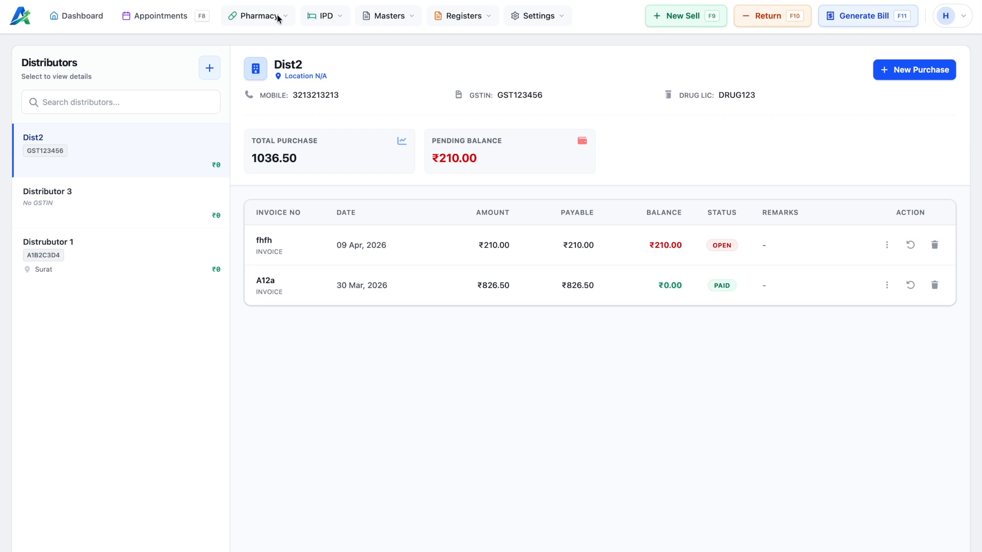
{"action": "left_click", "coordinate": [276, 17]}
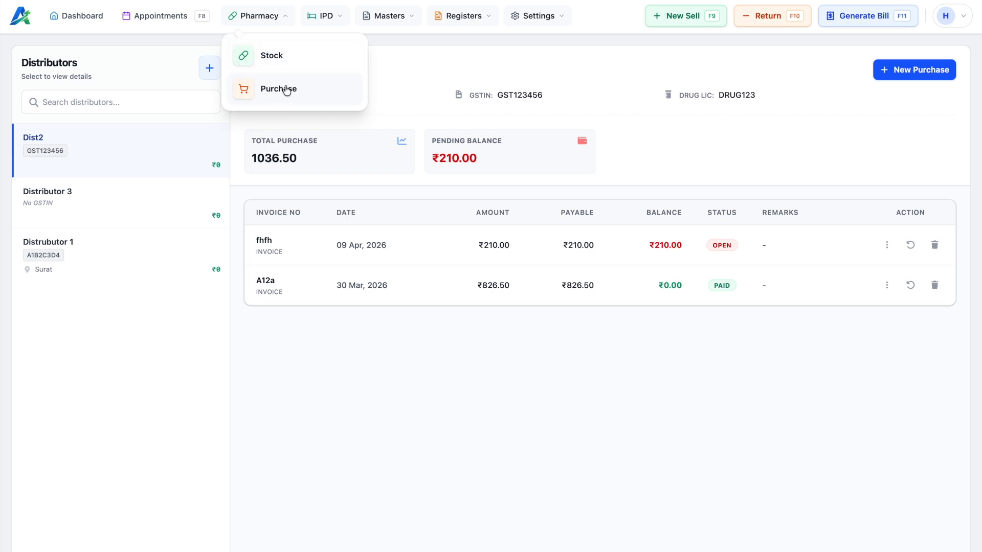
Step: On Pharmacy > Stock, try the A and P letter filters, then select Dolo from the full list
{"action": "left_click", "coordinate": [276, 57]}
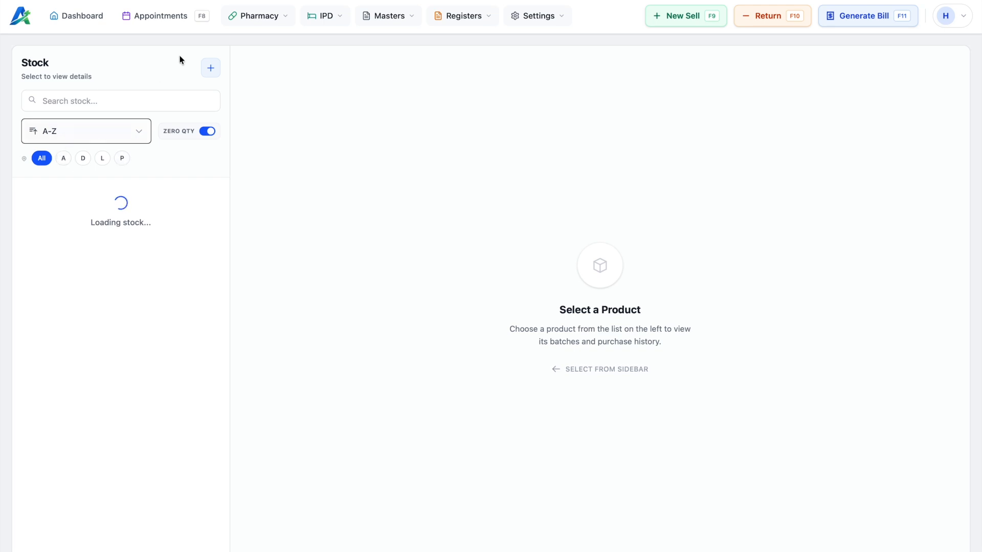
{"action": "left_click", "coordinate": [63, 158]}
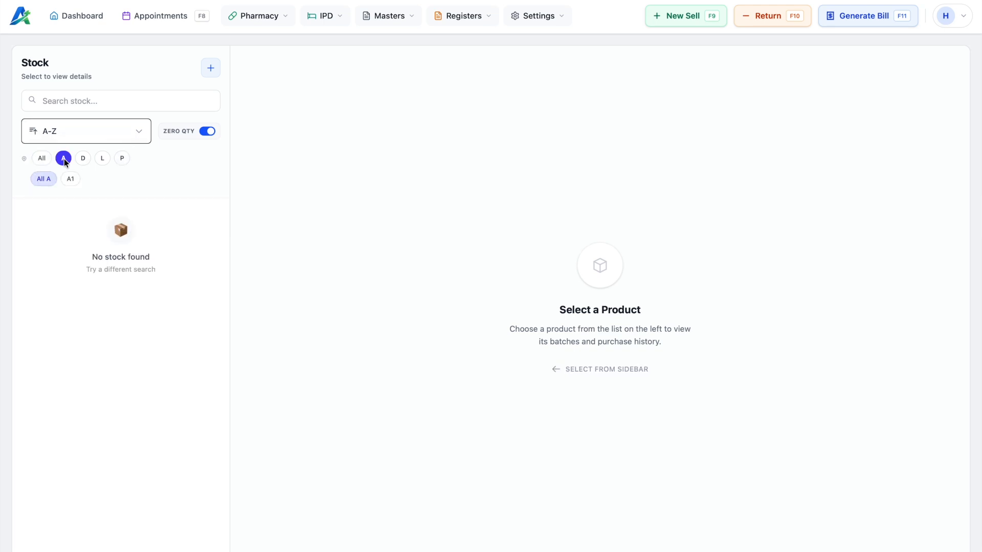
{"action": "left_click", "coordinate": [121, 159]}
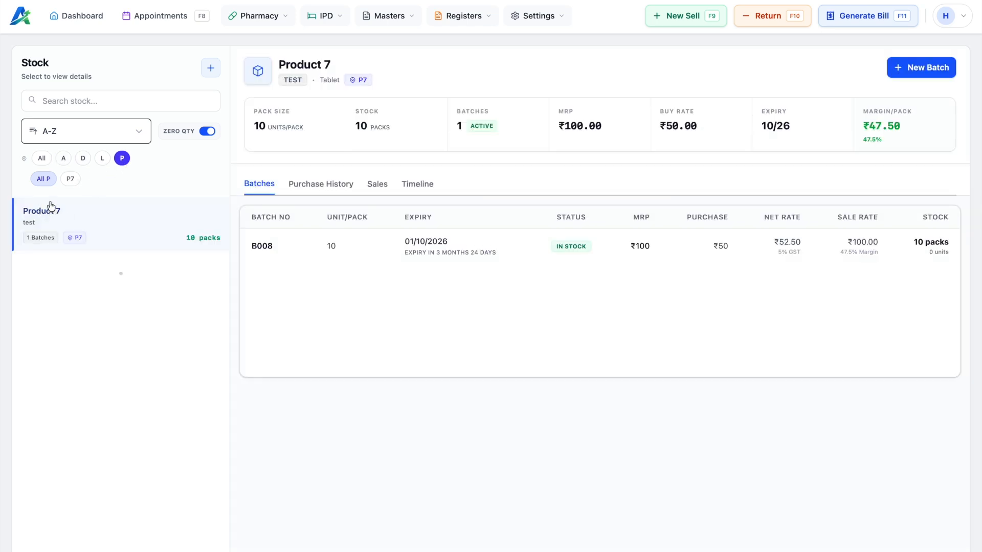
{"action": "left_click", "coordinate": [41, 158]}
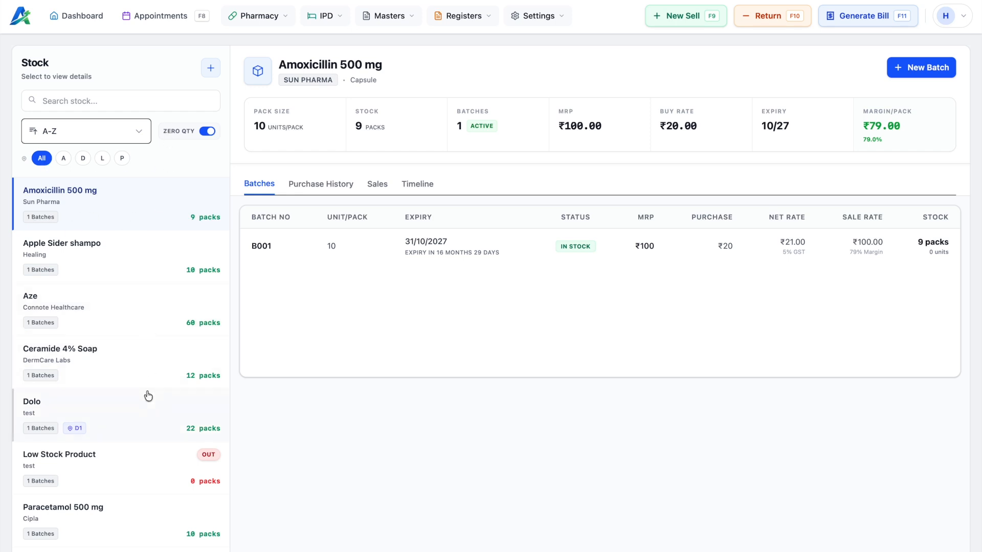
{"action": "scroll", "coordinate": [117, 310], "scroll_direction": "down", "scroll_amount": 1}
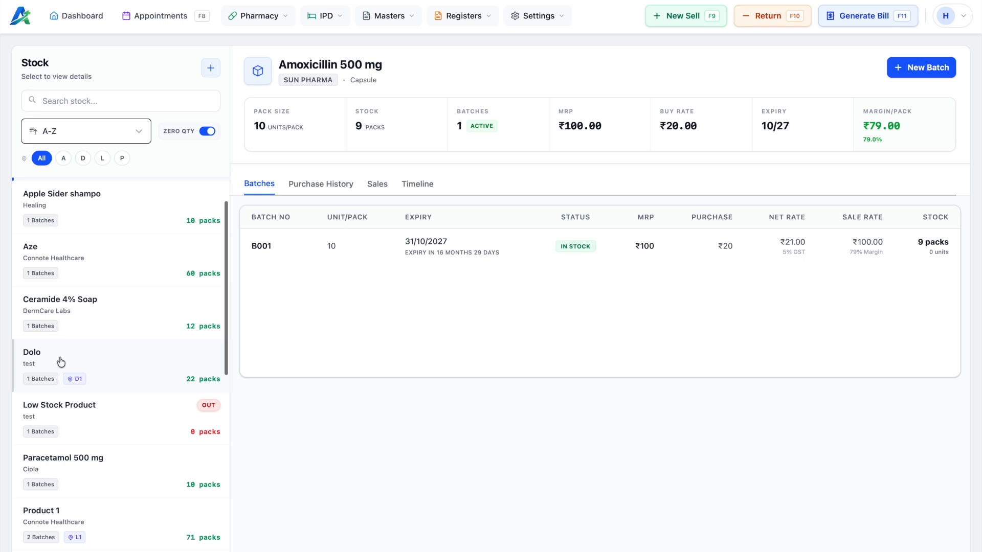
{"action": "left_click", "coordinate": [61, 361]}
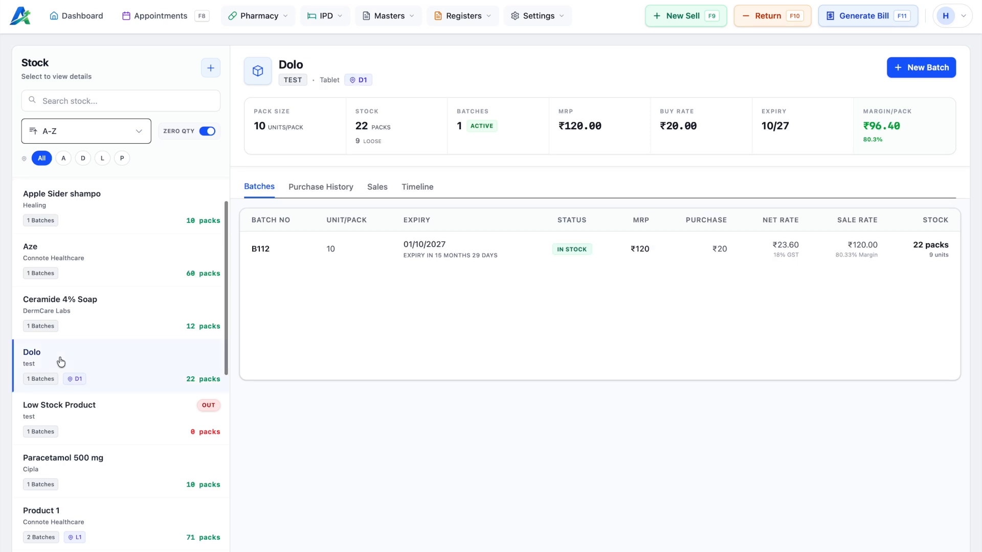
Step: Check Dolo's purchase history for the Distributor 3 ABC003 entry
{"action": "left_click", "coordinate": [324, 190]}
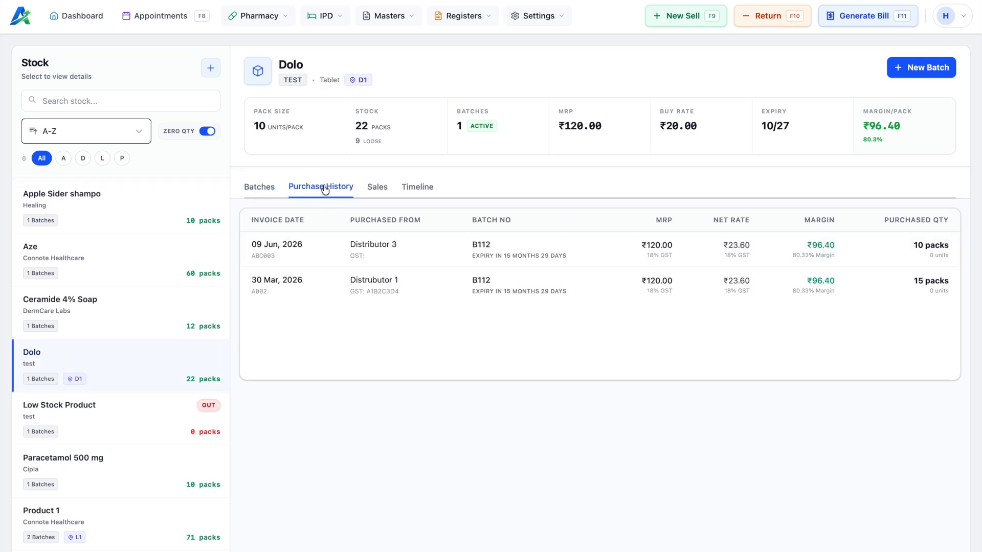
{"action": "left_click_drag", "start_coordinate": [252, 246], "coordinate": [420, 249]}
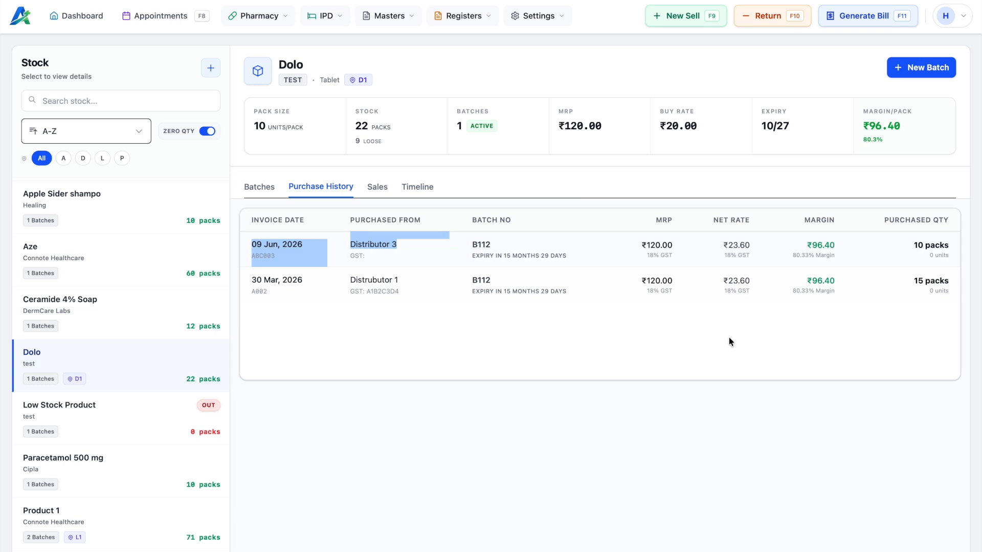
{"action": "left_click", "coordinate": [694, 363]}
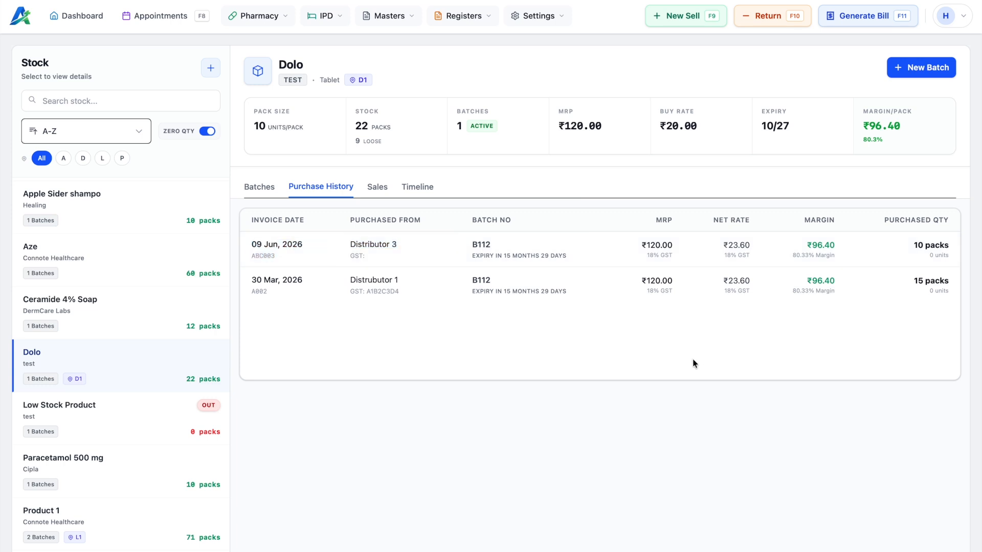
Step: Inspect Dolo's timeline, where the ABC003 purchase adds +100 for a 229 balance
{"action": "left_click", "coordinate": [414, 187]}
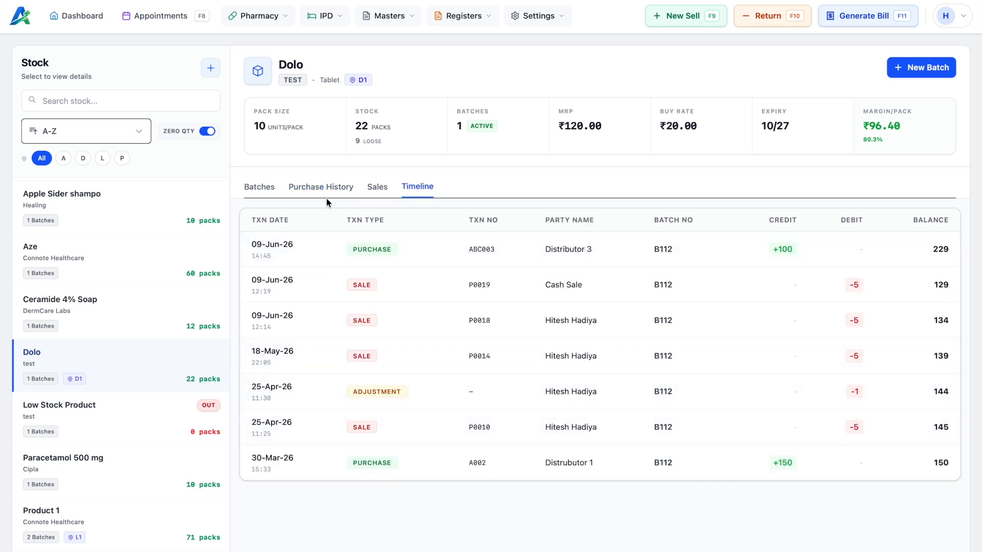
{"action": "left_click_drag", "start_coordinate": [252, 245], "coordinate": [551, 260]}
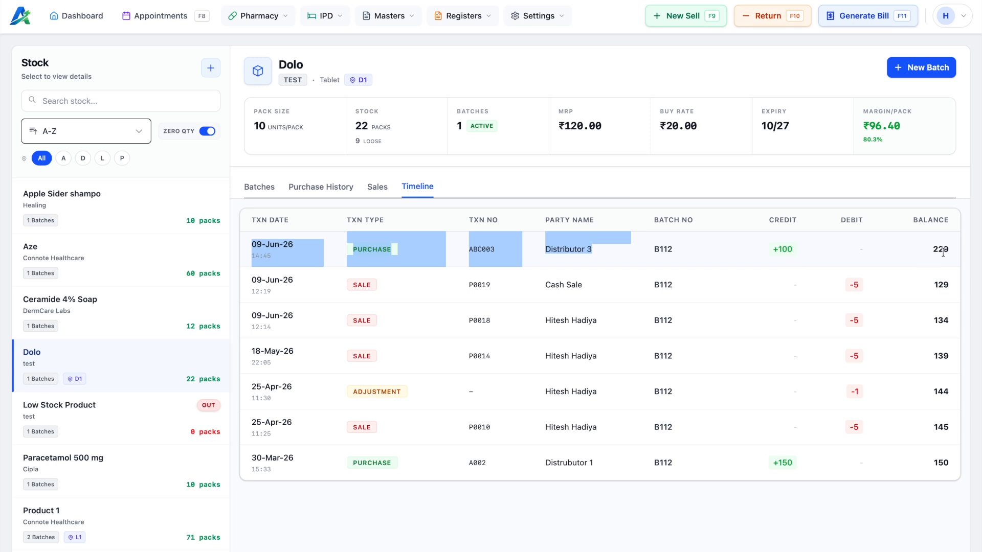
{"action": "left_click_drag", "start_coordinate": [931, 250], "coordinate": [952, 250]}
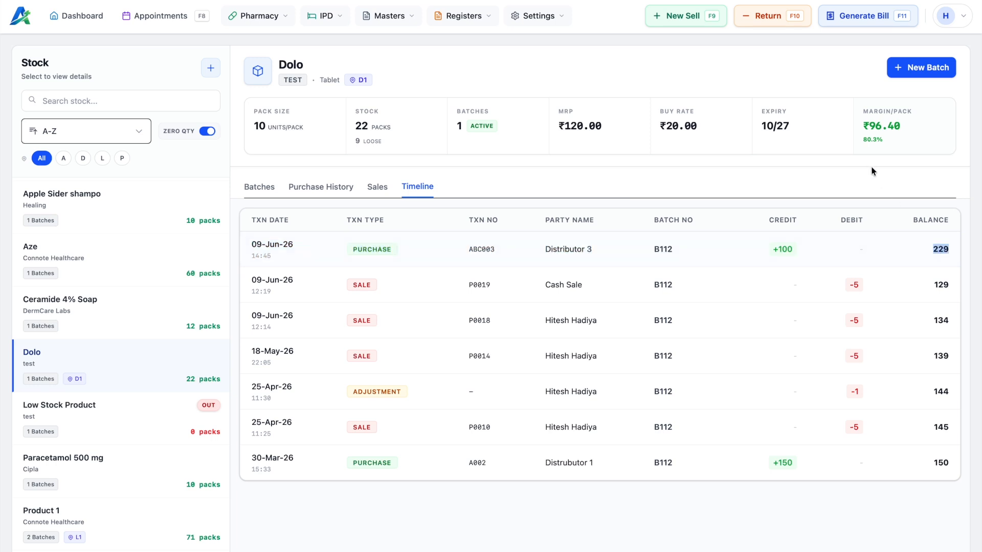
{"action": "left_click", "coordinate": [353, 138]}
{"action": "scroll", "coordinate": [100, 404], "scroll_direction": "down", "scroll_amount": 5}
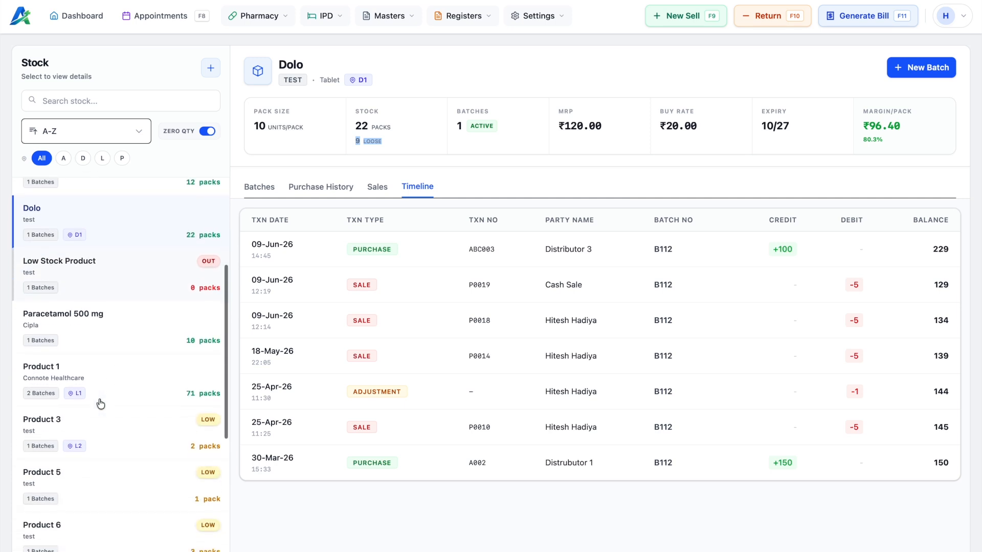
Step: Step through Product 7's Batches, Purchase History, Sales and Timeline tabs, then select Product 1
{"action": "left_click", "coordinate": [126, 476]}
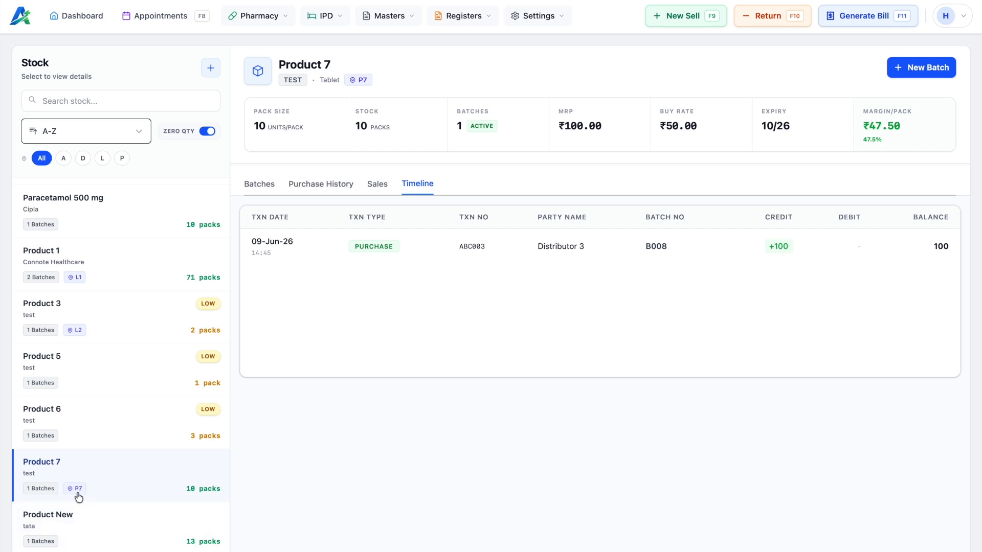
{"action": "left_click", "coordinate": [259, 185]}
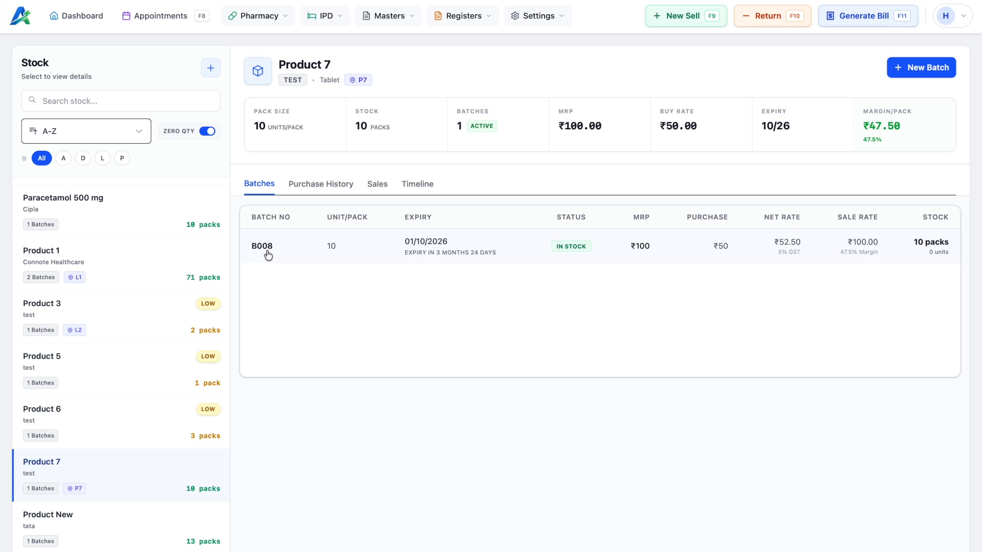
{"action": "left_click", "coordinate": [313, 184]}
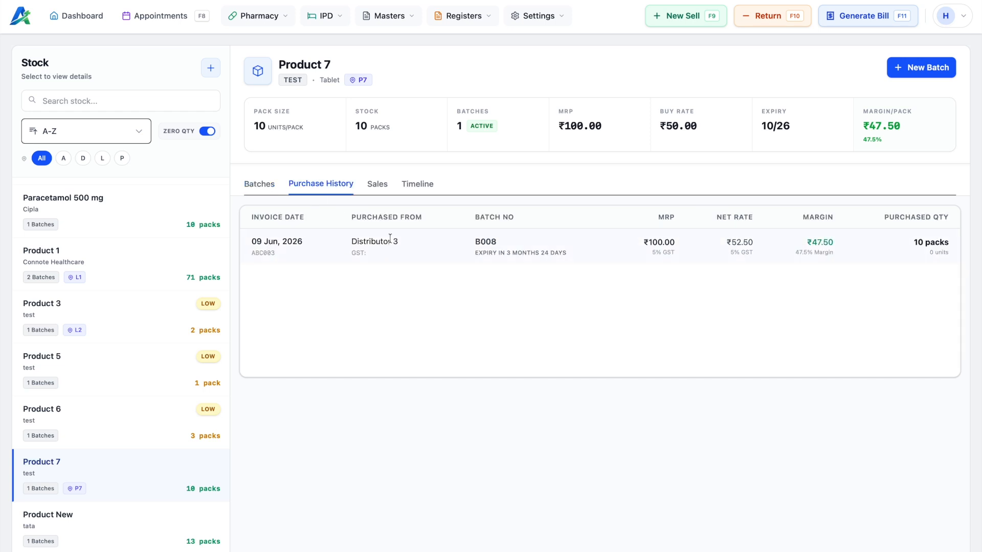
{"action": "left_click", "coordinate": [381, 185]}
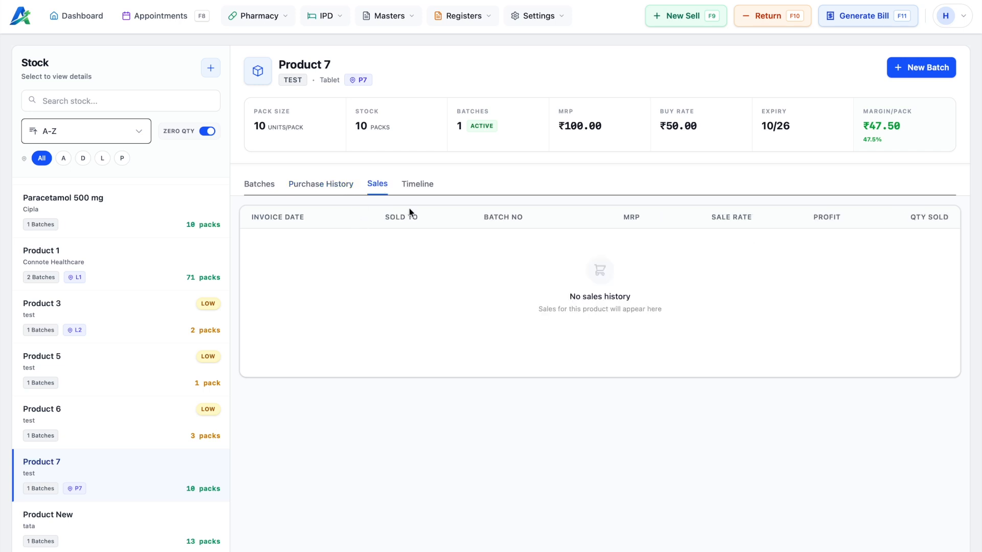
{"action": "left_click", "coordinate": [419, 185]}
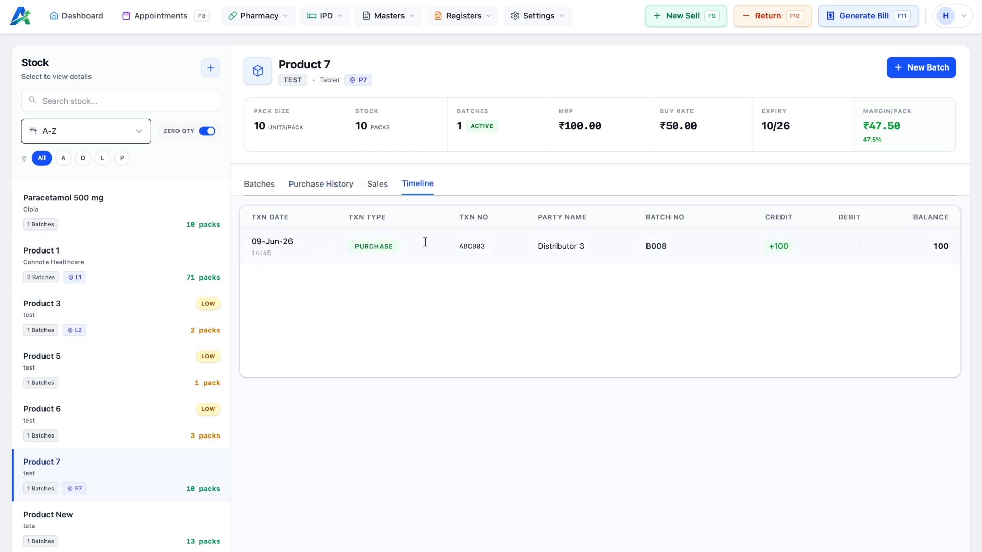
{"action": "scroll", "coordinate": [90, 400], "scroll_direction": "up", "scroll_amount": 1}
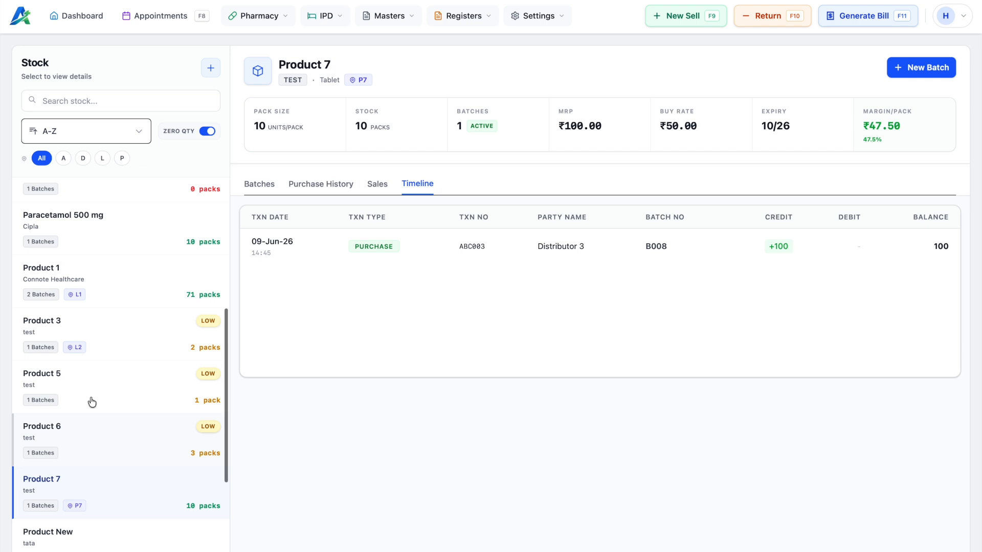
{"action": "left_click", "coordinate": [100, 282]}
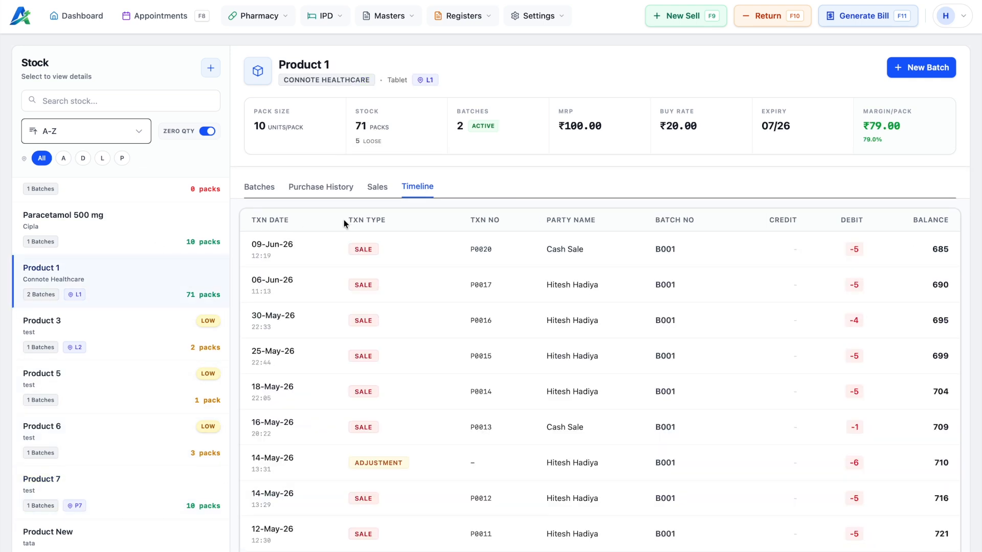
Step: Scroll through Product 1's sales invoices, then filter the stock list to location L
{"action": "left_click", "coordinate": [376, 187]}
{"action": "scroll", "coordinate": [414, 346], "scroll_direction": "down", "scroll_amount": 3}
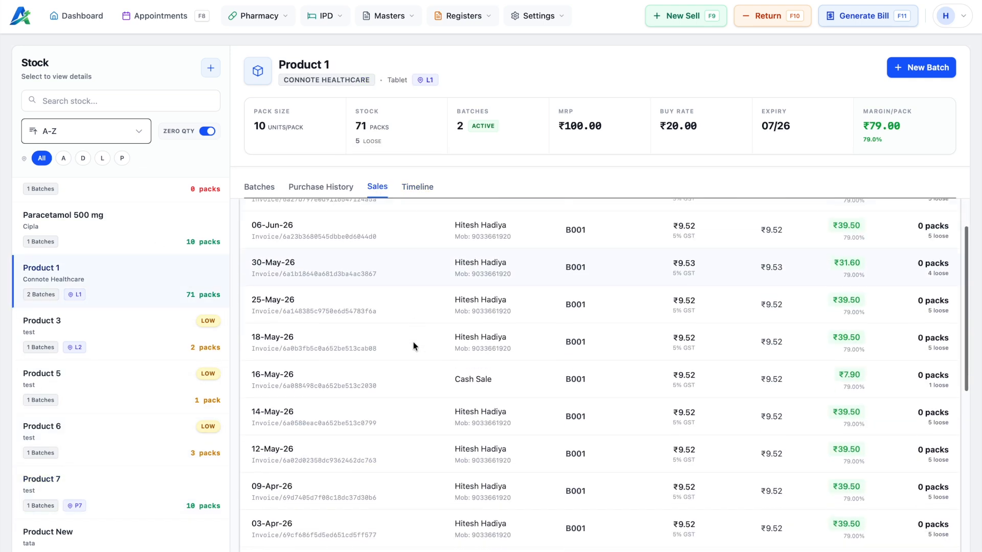
{"action": "scroll", "coordinate": [413, 346], "scroll_direction": "down", "scroll_amount": 6}
{"action": "scroll", "coordinate": [413, 347], "scroll_direction": "up", "scroll_amount": 2}
{"action": "scroll", "coordinate": [414, 346], "scroll_direction": "up", "scroll_amount": 7}
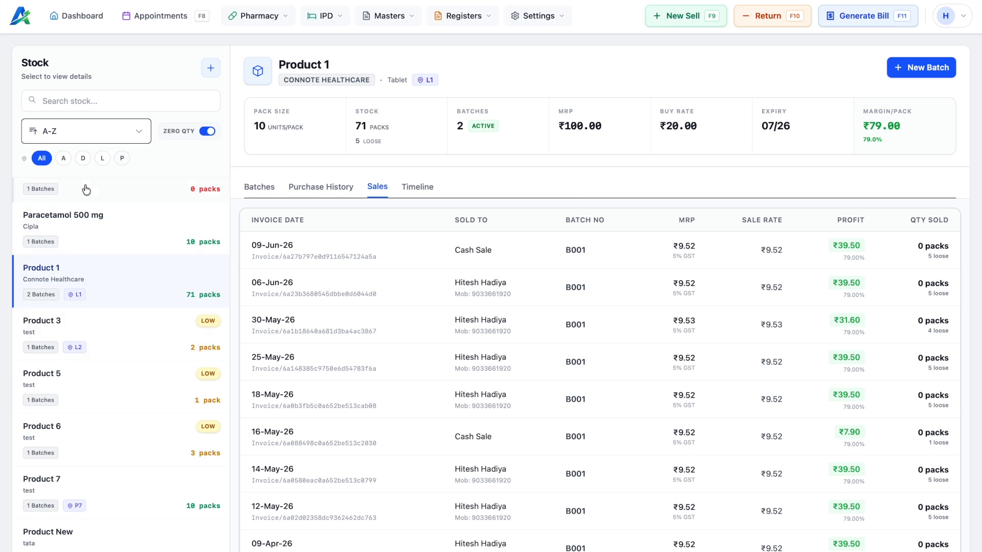
{"action": "left_click", "coordinate": [102, 159]}
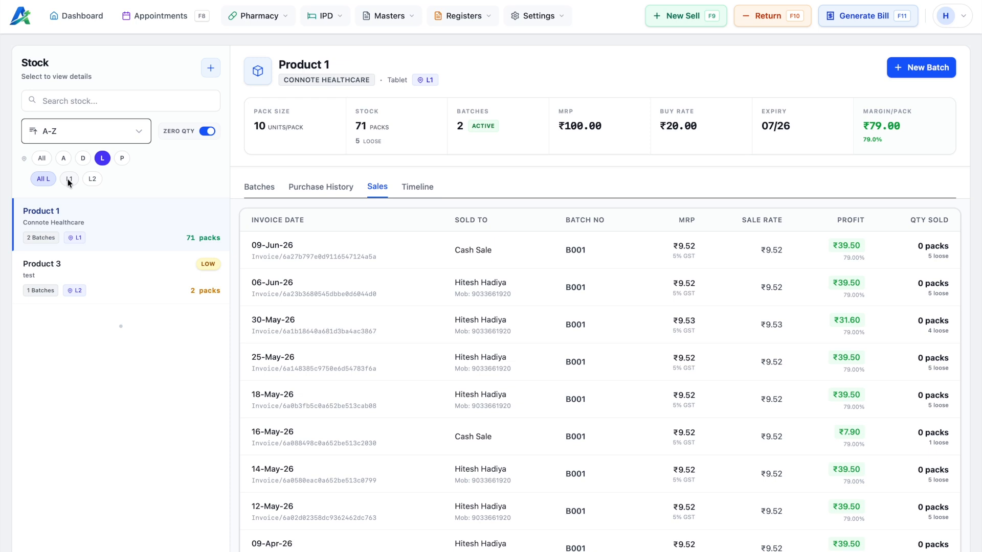
Step: Try the L1 and L2 location filters, then show stock from all locations again
{"action": "left_click", "coordinate": [70, 180]}
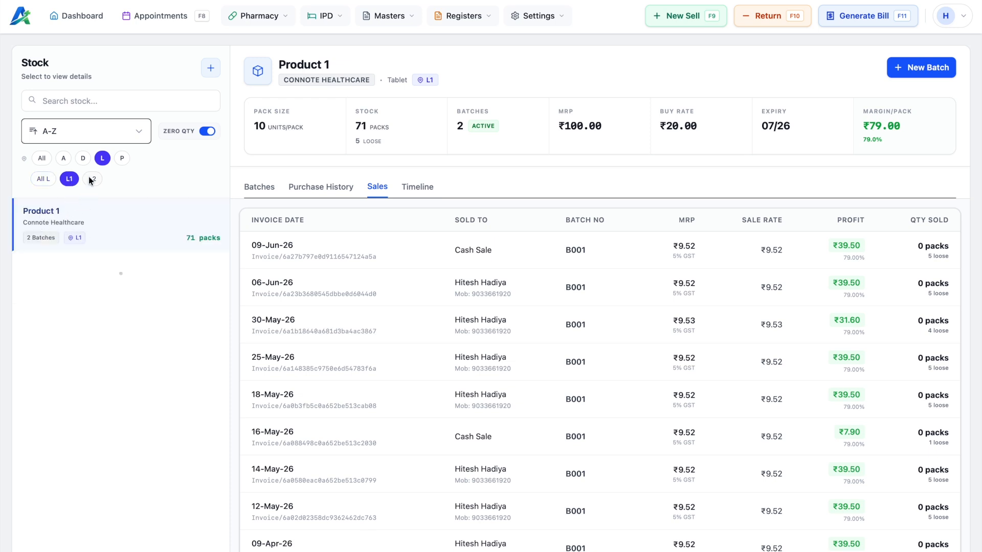
{"action": "left_click", "coordinate": [92, 179]}
{"action": "left_click", "coordinate": [44, 182]}
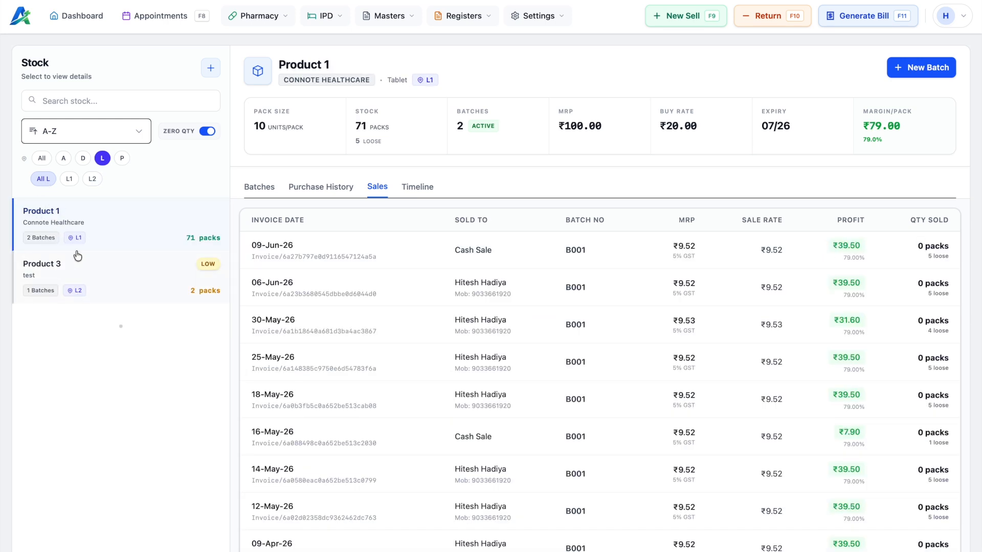
{"action": "left_click", "coordinate": [41, 158]}
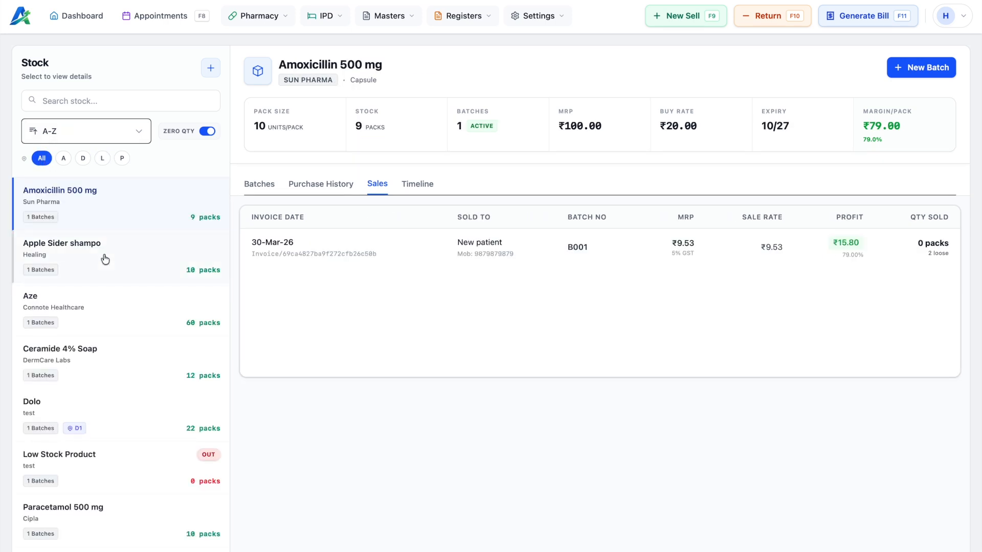
{"action": "scroll", "coordinate": [102, 258], "scroll_direction": "down", "scroll_amount": 4}
{"action": "scroll", "coordinate": [102, 258], "scroll_direction": "up", "scroll_amount": 4}
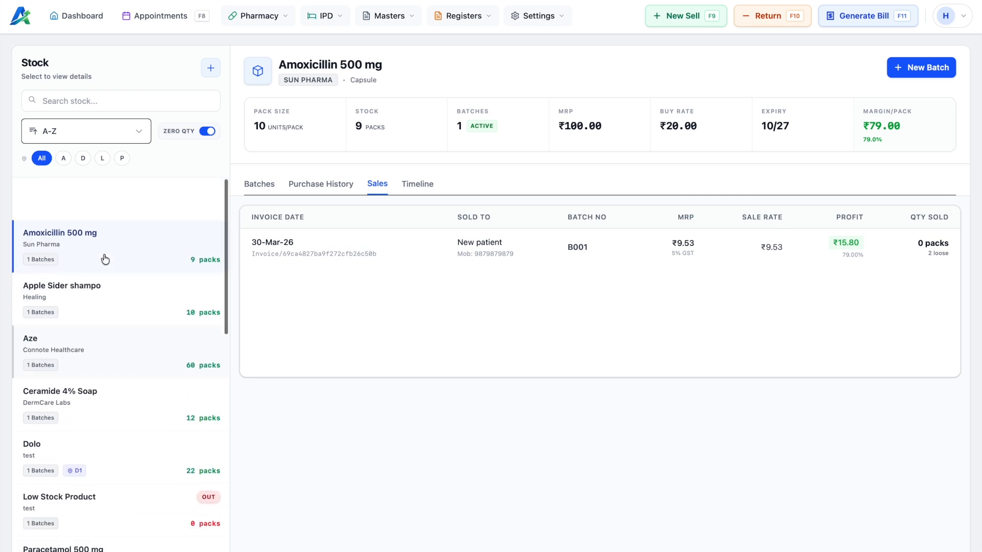
Step: Search 'dolo', clear the search, and sort the list by Expiring Soon
{"action": "left_click", "coordinate": [131, 103]}
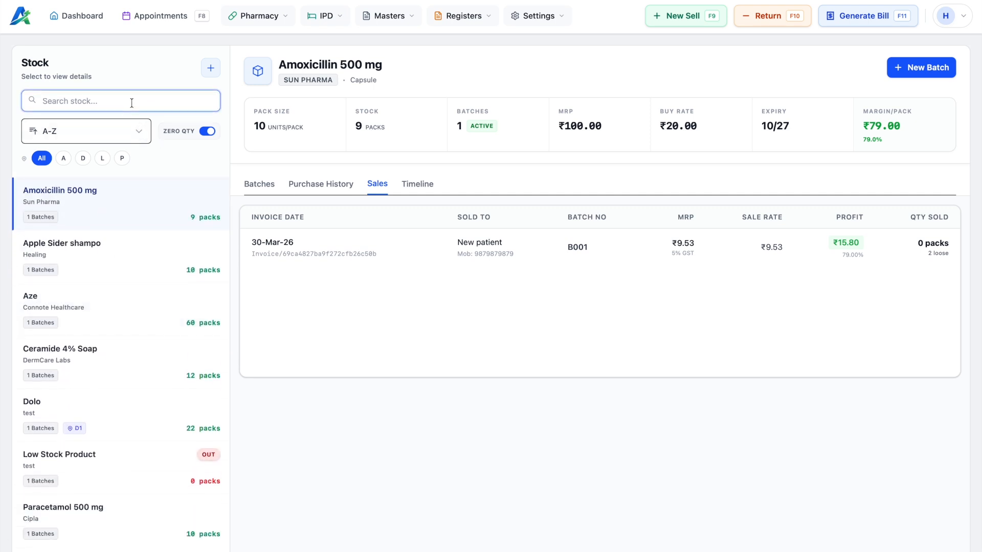
{"action": "type", "text": "dolo"}
{"action": "key", "text": "BackSpace"}
{"action": "key", "text": "BackSpace"}
{"action": "key", "text": "BackSpace"}
{"action": "key", "text": "BackSpace"}
{"action": "left_click", "coordinate": [140, 132]}
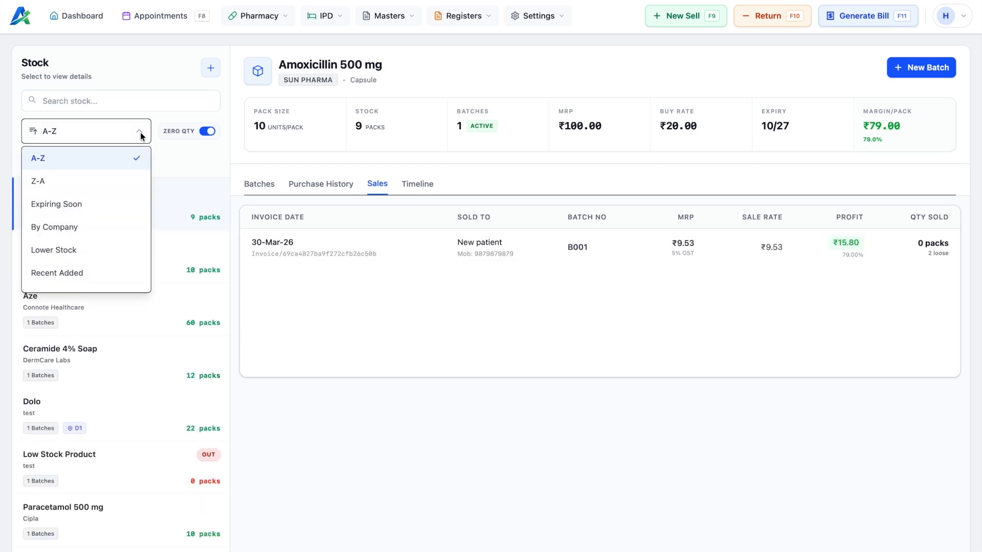
{"action": "left_click", "coordinate": [73, 206]}
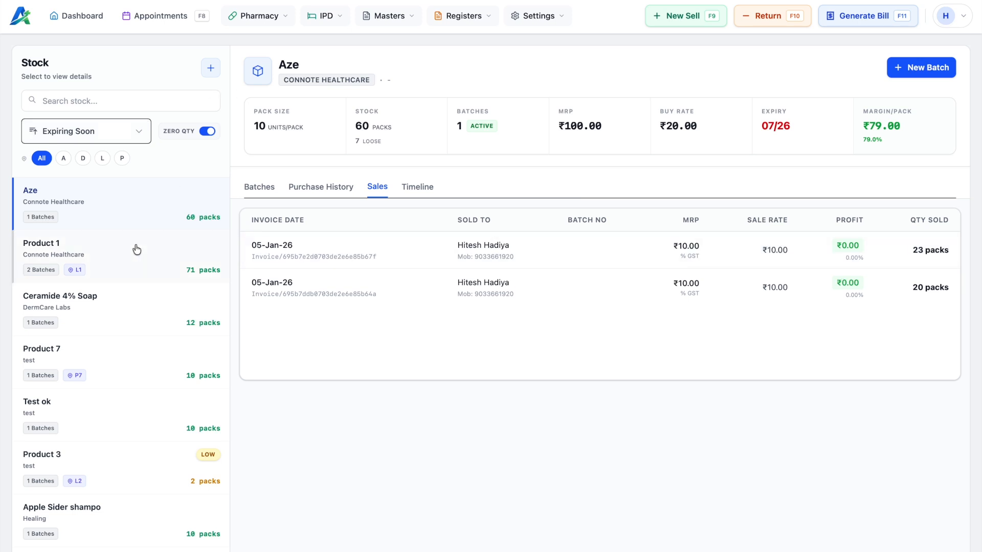
Step: List Product 1's batches B001 and B002, then edit batch B002
{"action": "left_click", "coordinate": [110, 266]}
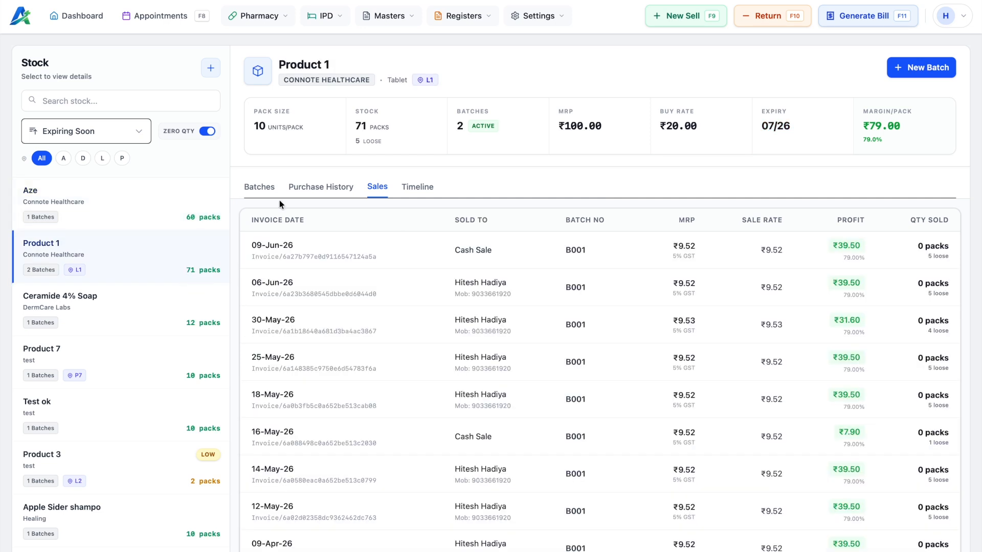
{"action": "left_click", "coordinate": [259, 188]}
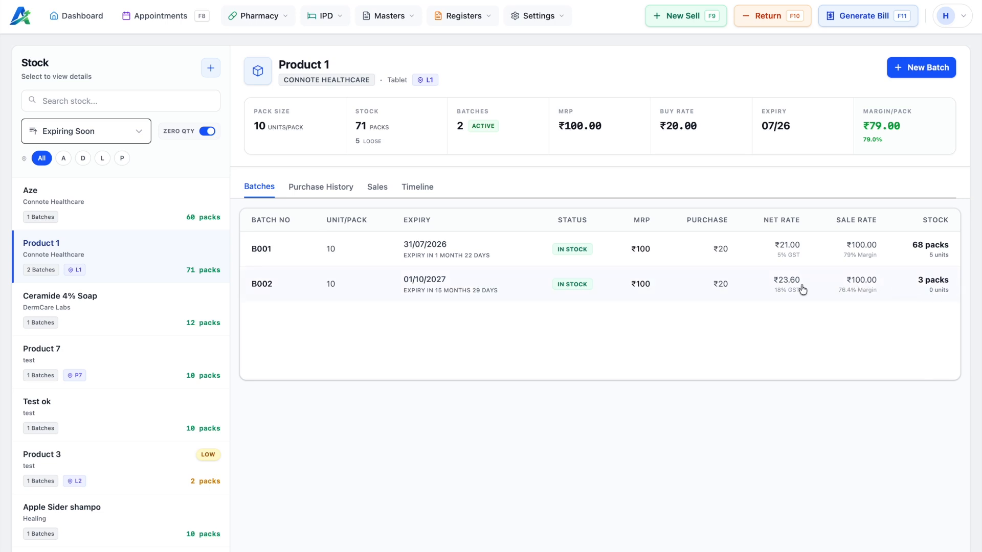
{"action": "left_click", "coordinate": [611, 285]}
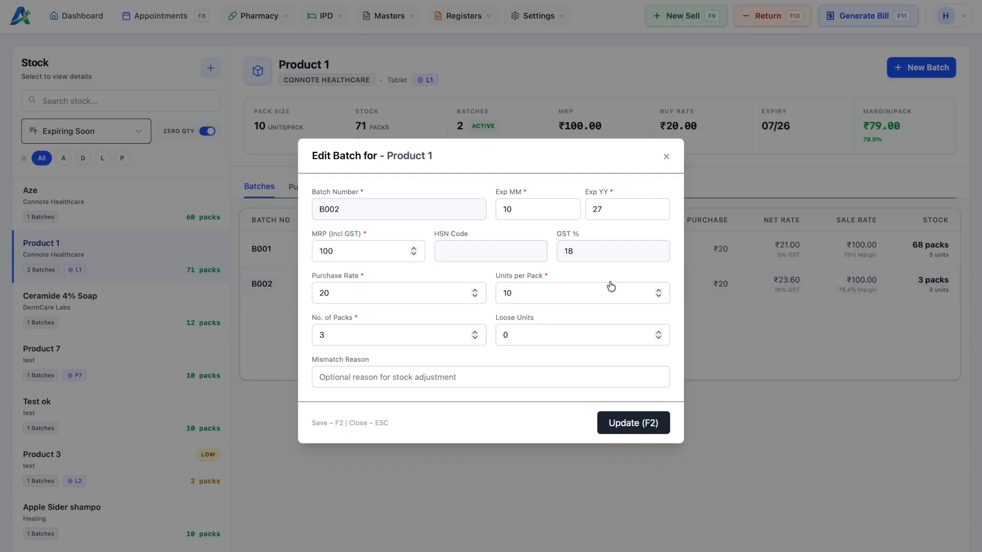
Step: Set batch B002 to 2 packs and 5 loose units, update it, and reselect Product 1
{"action": "left_click_drag", "start_coordinate": [341, 338], "coordinate": [318, 338]}
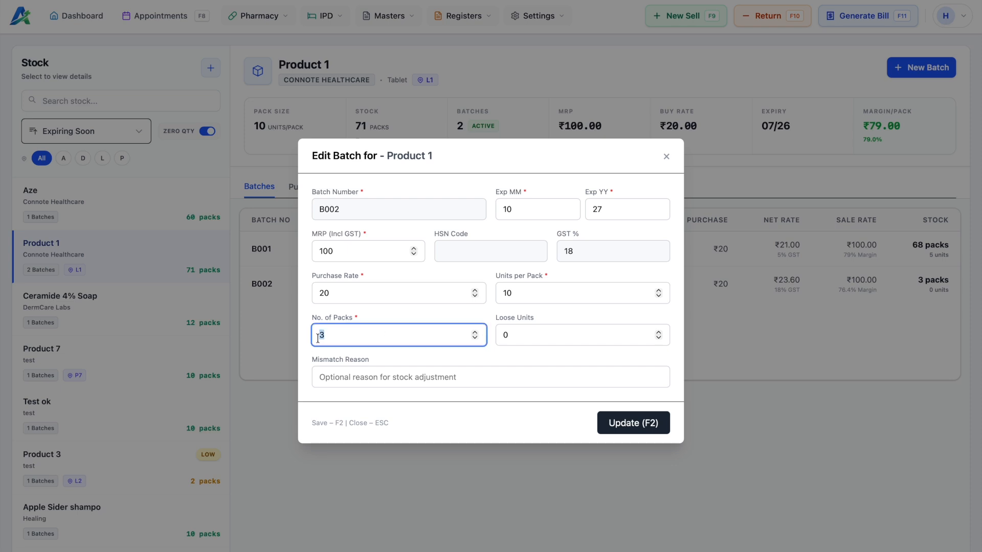
{"action": "type", "text": "2"}
{"action": "left_click", "coordinate": [533, 344]}
{"action": "type", "text": "5"}
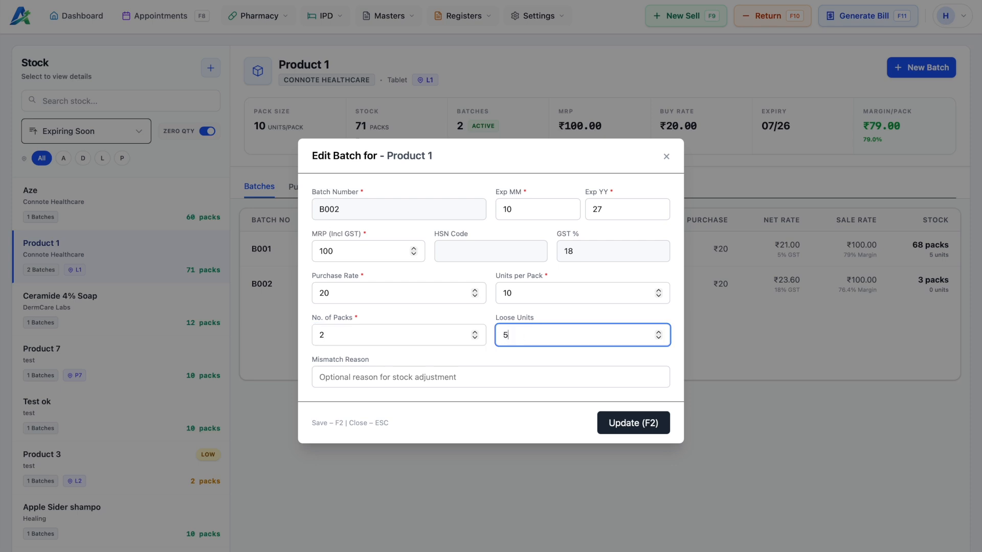
{"action": "left_click", "coordinate": [626, 423]}
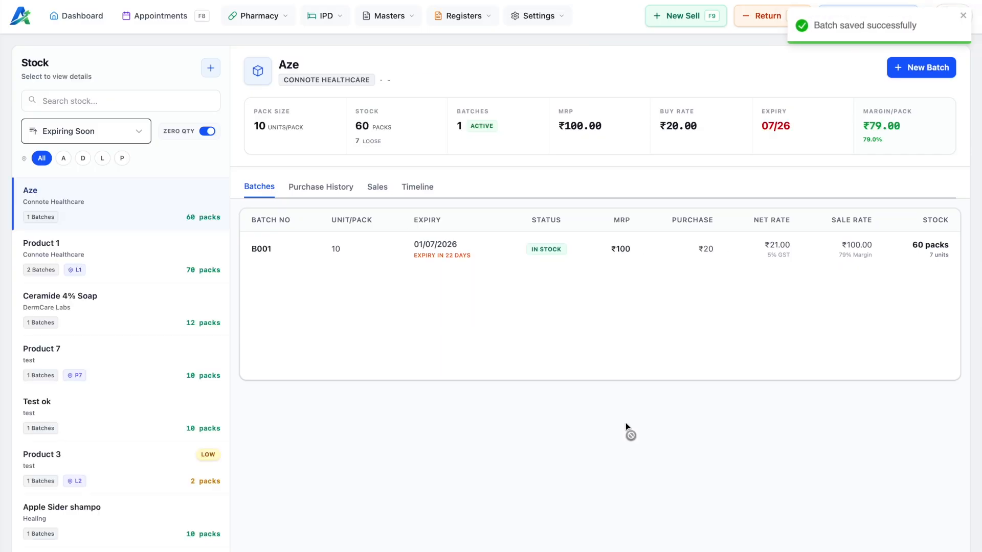
{"action": "left_click", "coordinate": [97, 272]}
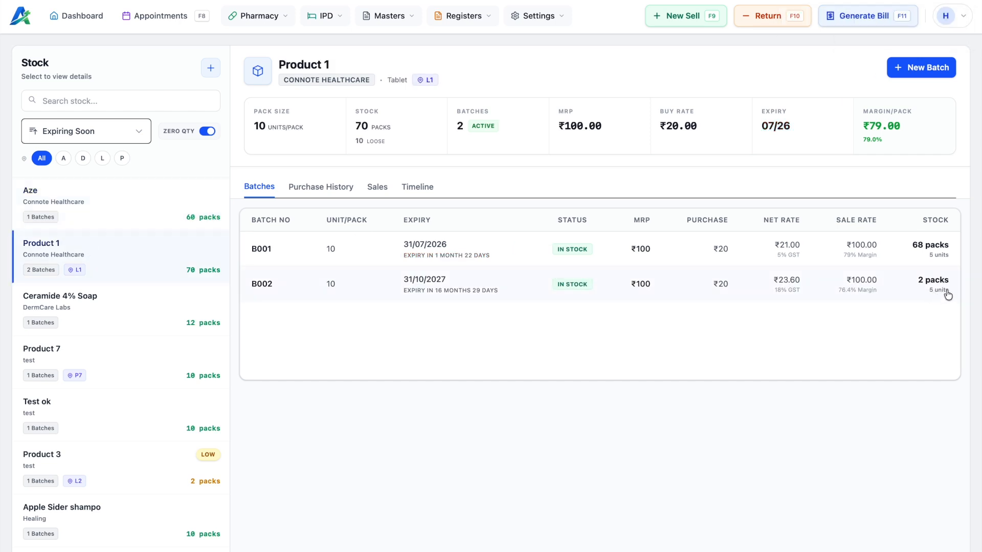
Step: Check Product 1's timeline for the new ADJUSTMENT entry with its -5 debit
{"action": "left_click", "coordinate": [417, 187]}
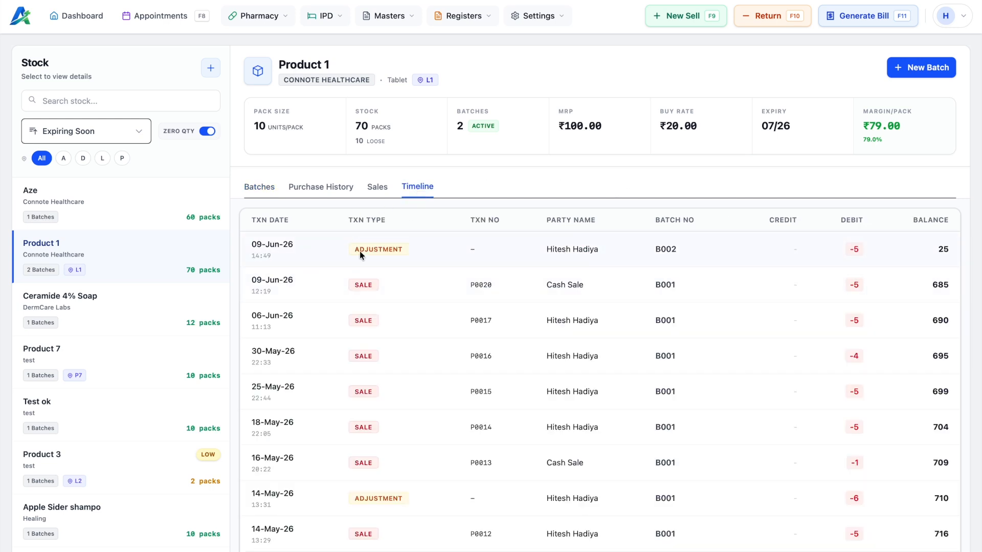
{"action": "left_click_drag", "start_coordinate": [355, 249], "coordinate": [379, 249]}
{"action": "left_click_drag", "start_coordinate": [845, 250], "coordinate": [859, 249]}
{"action": "left_click", "coordinate": [944, 249]}
{"action": "scroll", "coordinate": [72, 373], "scroll_direction": "down", "scroll_amount": 5}
Step: Select Dolo, briefly Paracetamol 500 mg, then view Dolo's sales invoices
{"action": "left_click", "coordinate": [96, 305]}
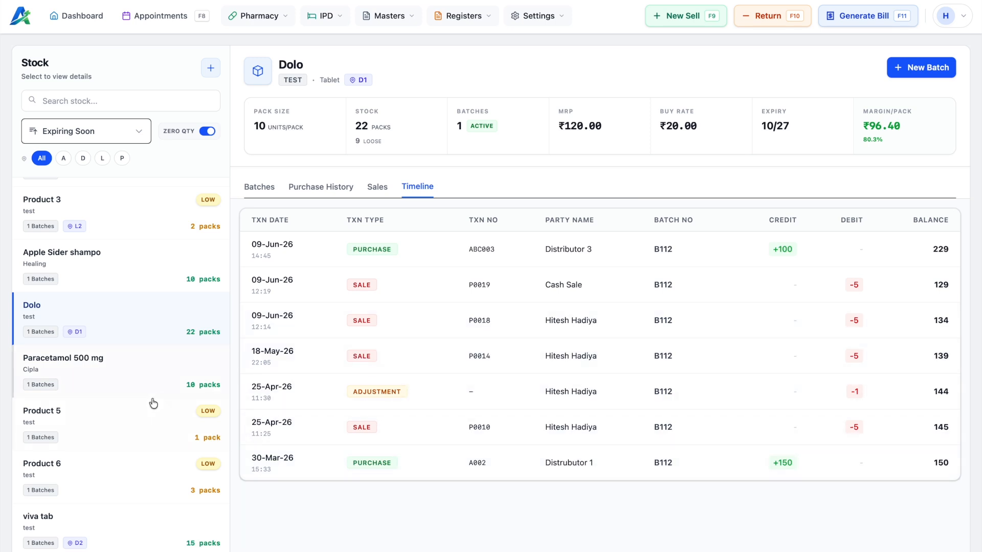
{"action": "left_click", "coordinate": [133, 385]}
{"action": "left_click", "coordinate": [98, 306]}
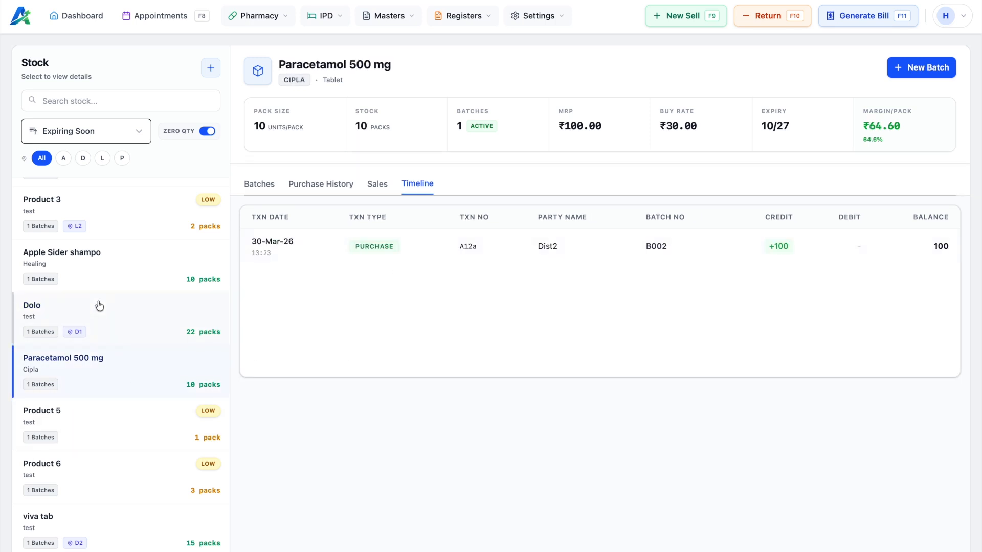
{"action": "left_click", "coordinate": [381, 185]}
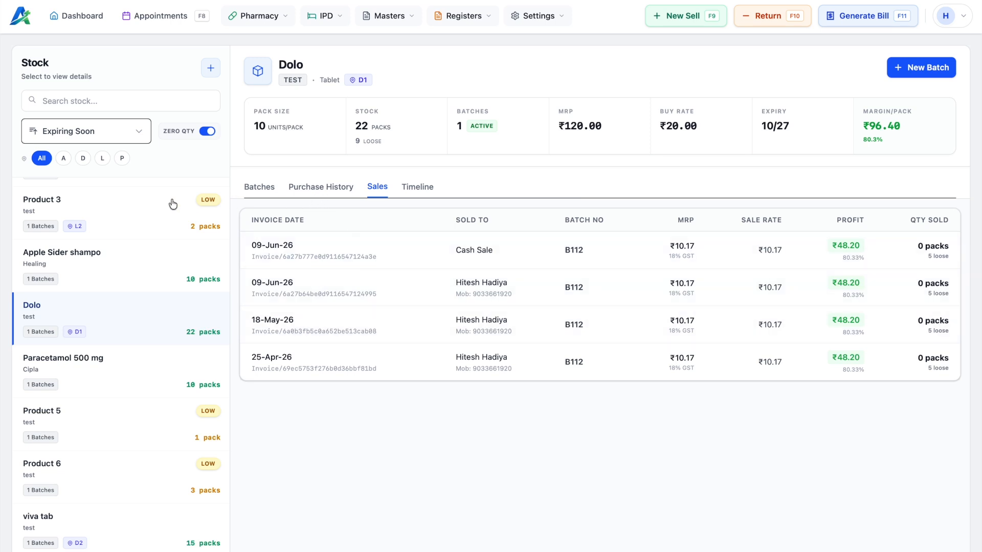
{"action": "scroll", "coordinate": [156, 206], "scroll_direction": "up", "scroll_amount": 5}
{"action": "left_click", "coordinate": [276, 18]}
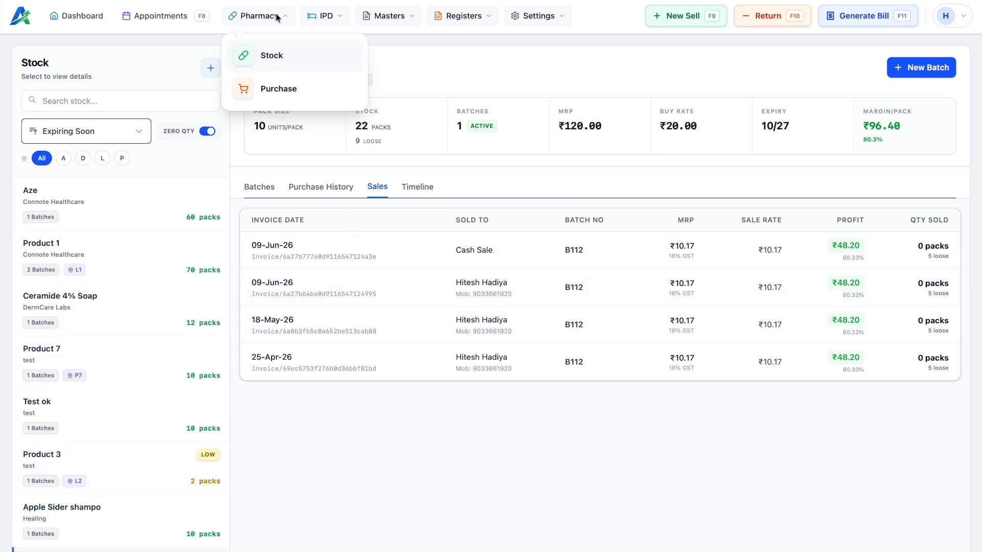
Step: Visit Pharmacy > Purchase to view the distributors, then return to Pharmacy > Stock
{"action": "left_click", "coordinate": [286, 59]}
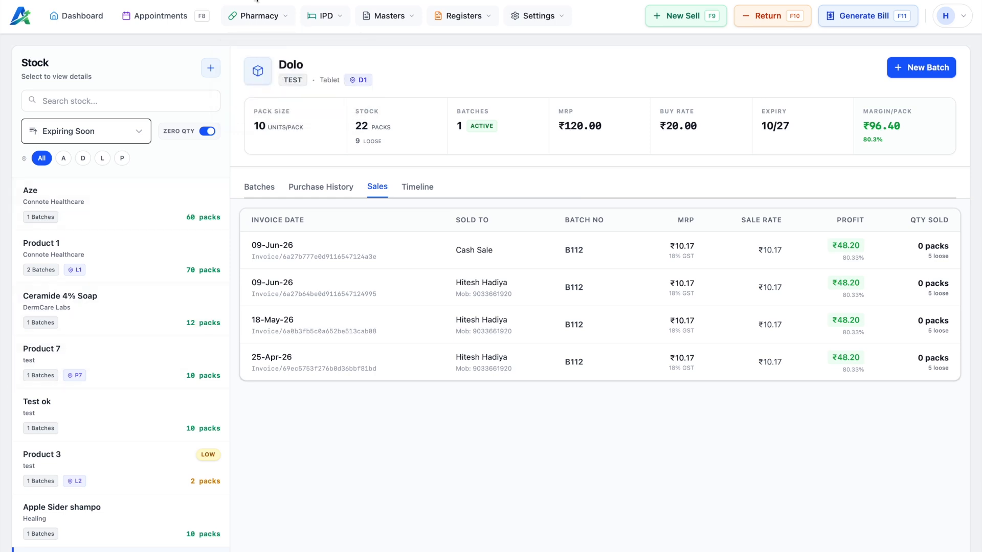
{"action": "left_click", "coordinate": [257, 17]}
{"action": "left_click", "coordinate": [283, 88]}
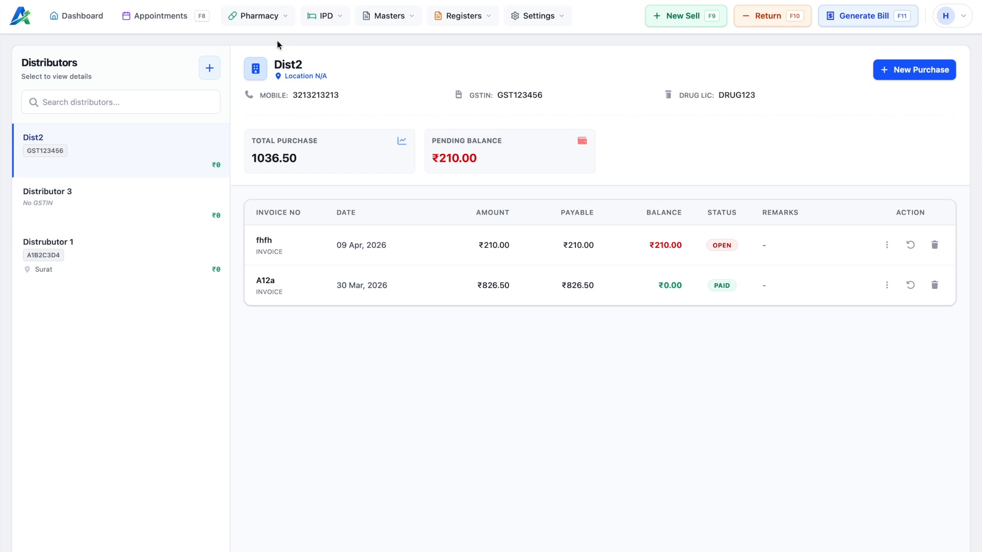
{"action": "left_click", "coordinate": [263, 22]}
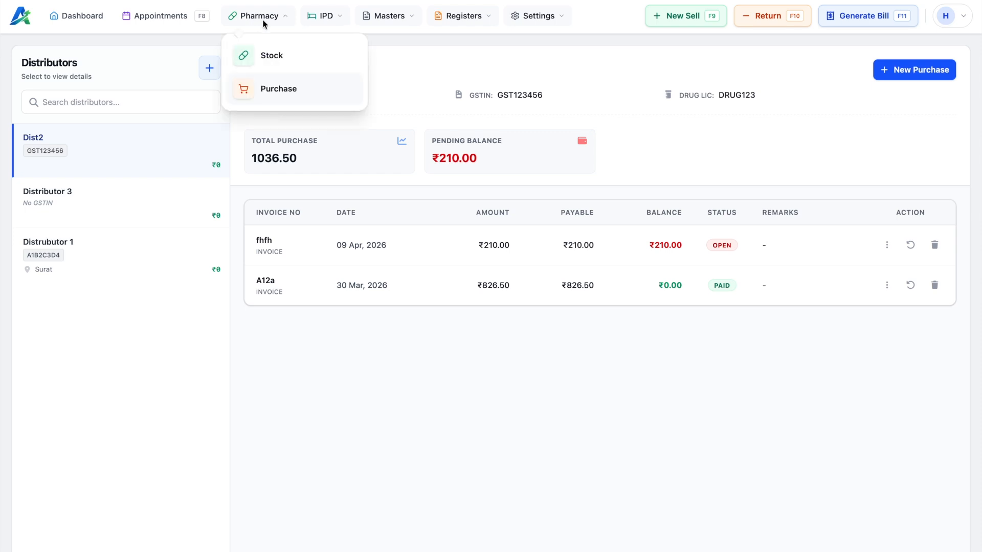
{"action": "left_click", "coordinate": [274, 57]}
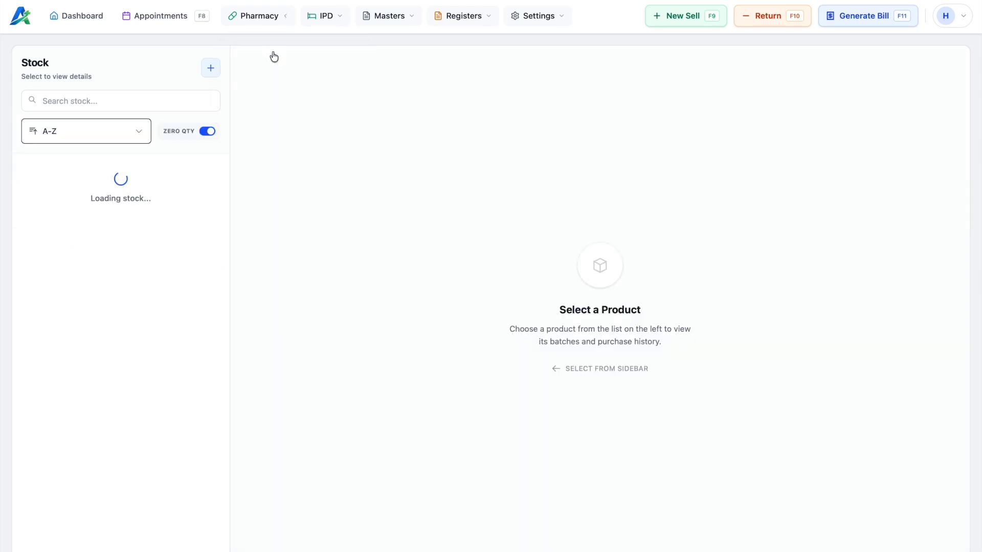
{"action": "left_click", "coordinate": [211, 69]}
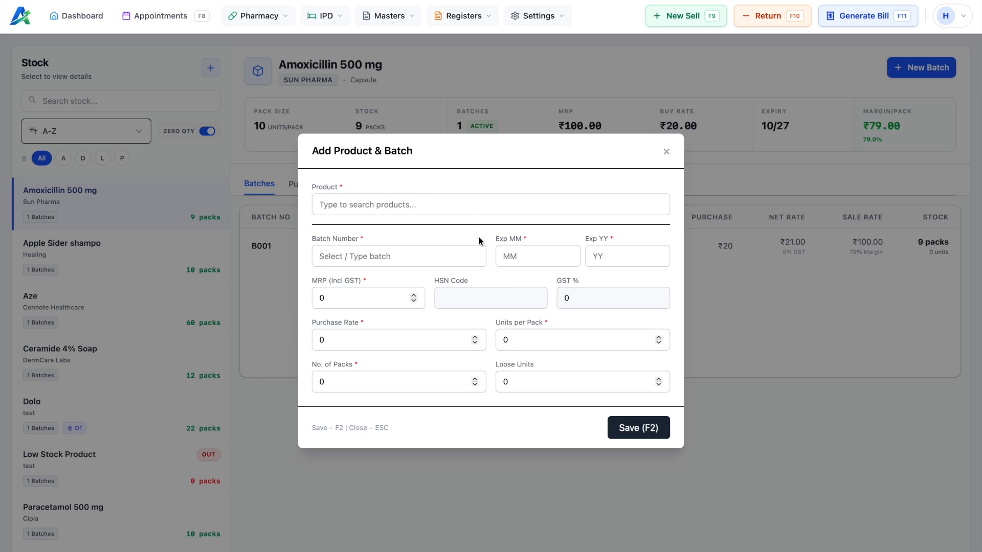
{"action": "left_click", "coordinate": [404, 203]}
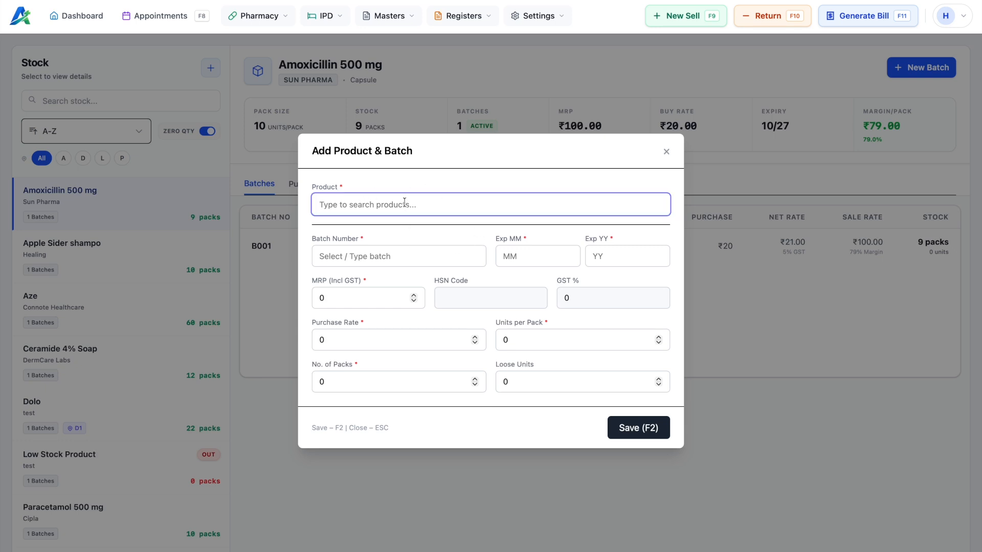
{"action": "type", "text": "test"}
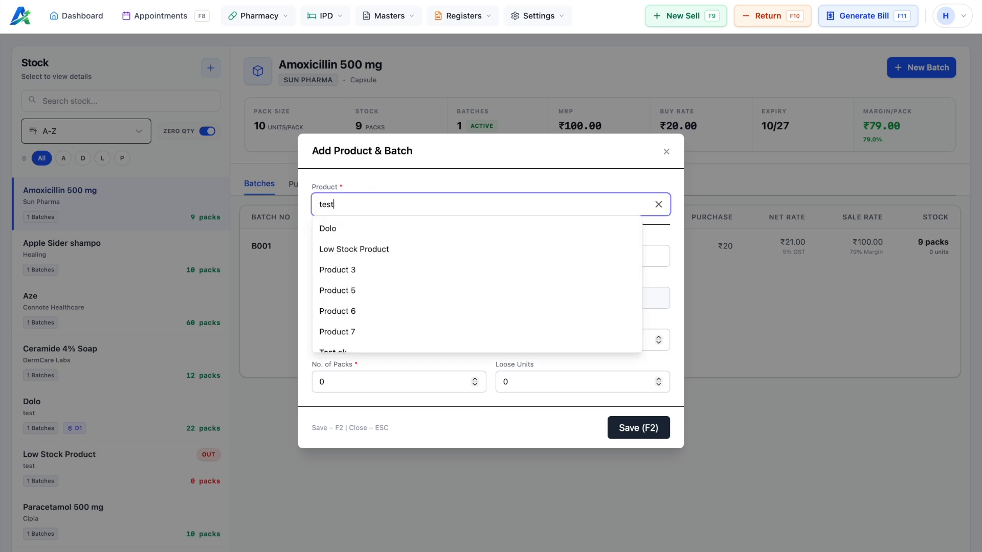
{"action": "type", "text": " product"}
{"action": "left_click", "coordinate": [389, 230]}
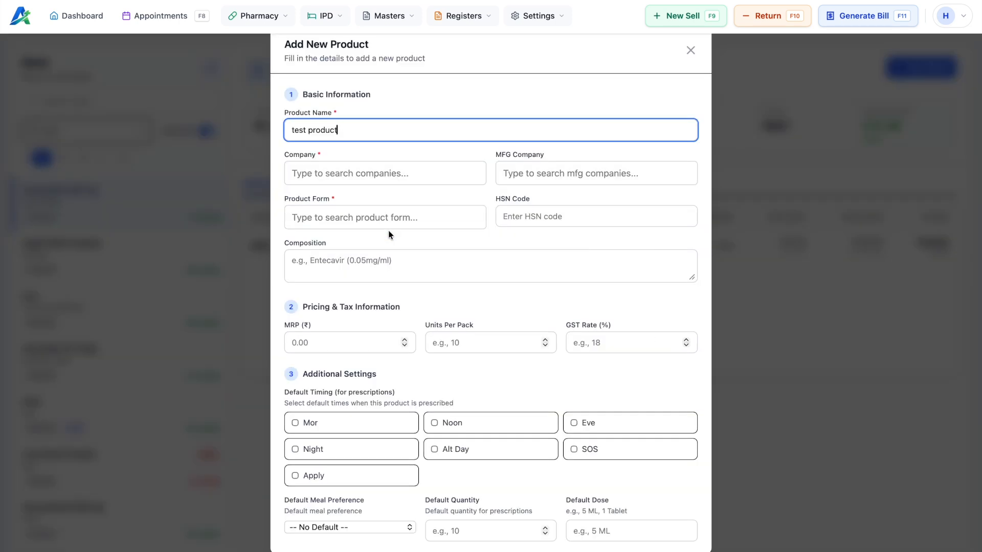
{"action": "left_click", "coordinate": [691, 50]}
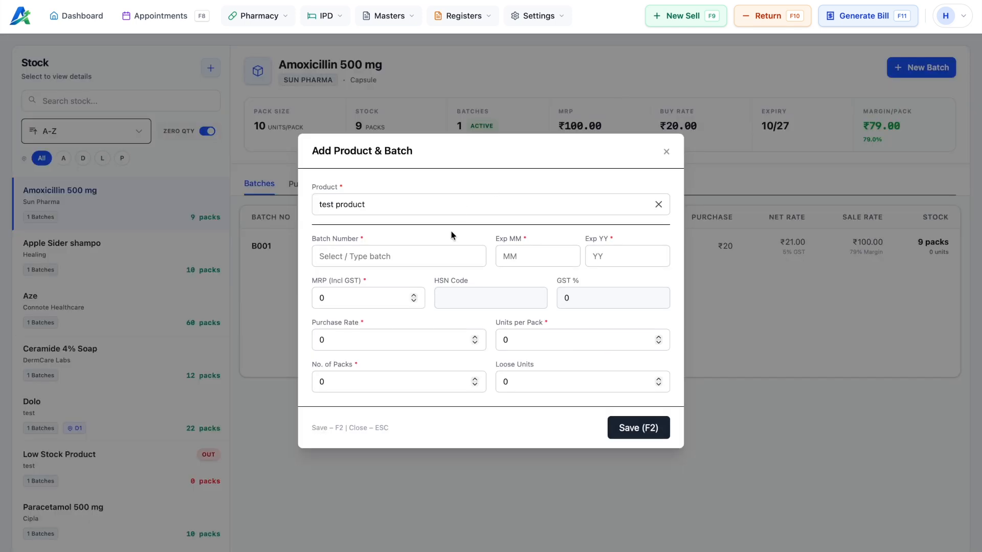
{"action": "left_click", "coordinate": [667, 151]}
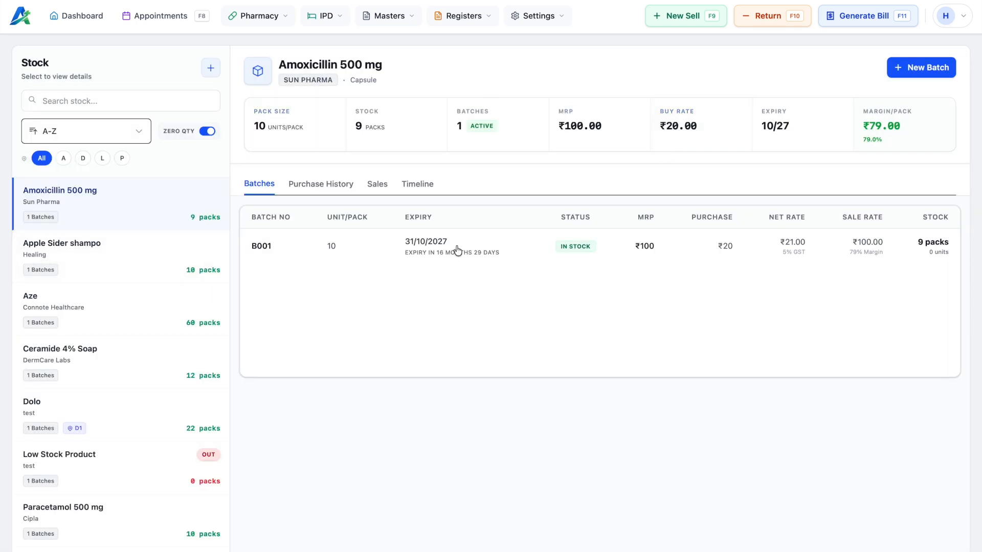